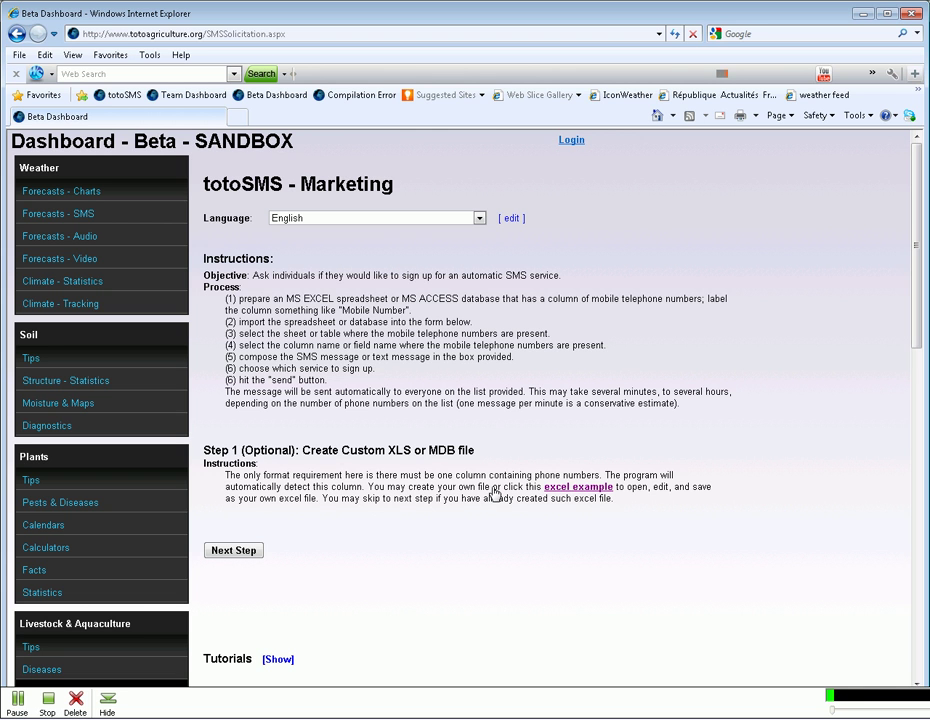
Open the Excel example phone number list, bring up its save dialog, and close both without saving
left_click(572, 487)
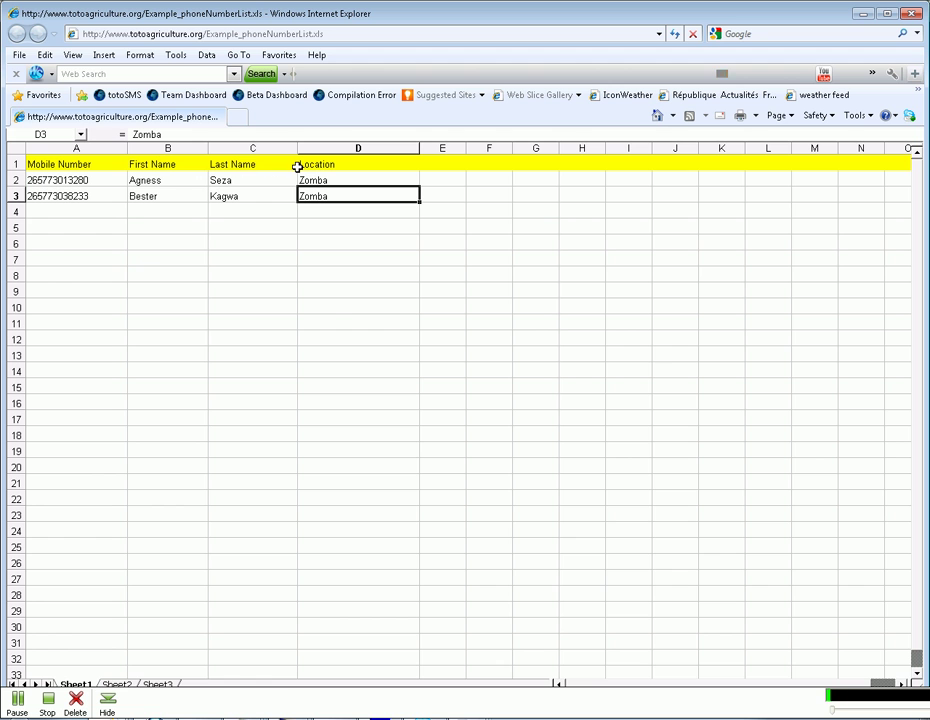
left_click(19, 55)
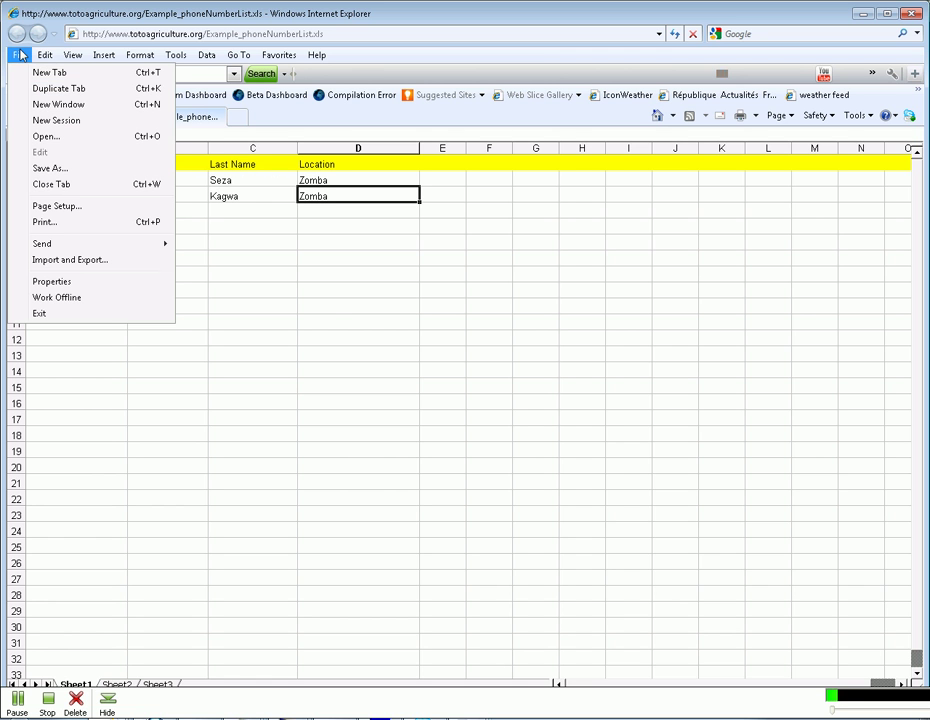
left_click(52, 168)
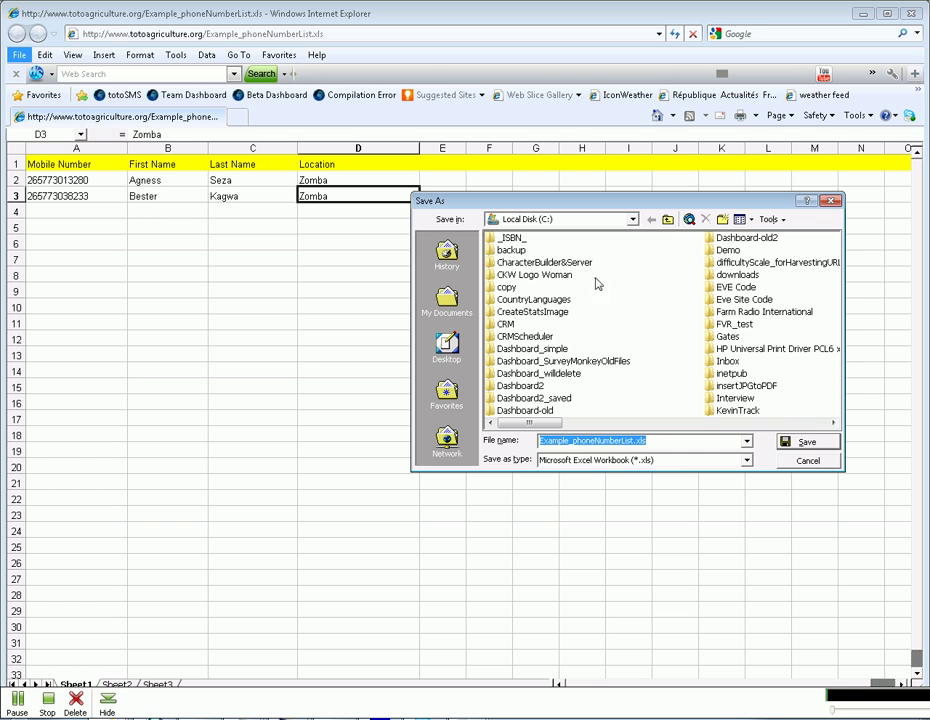
left_click(829, 201)
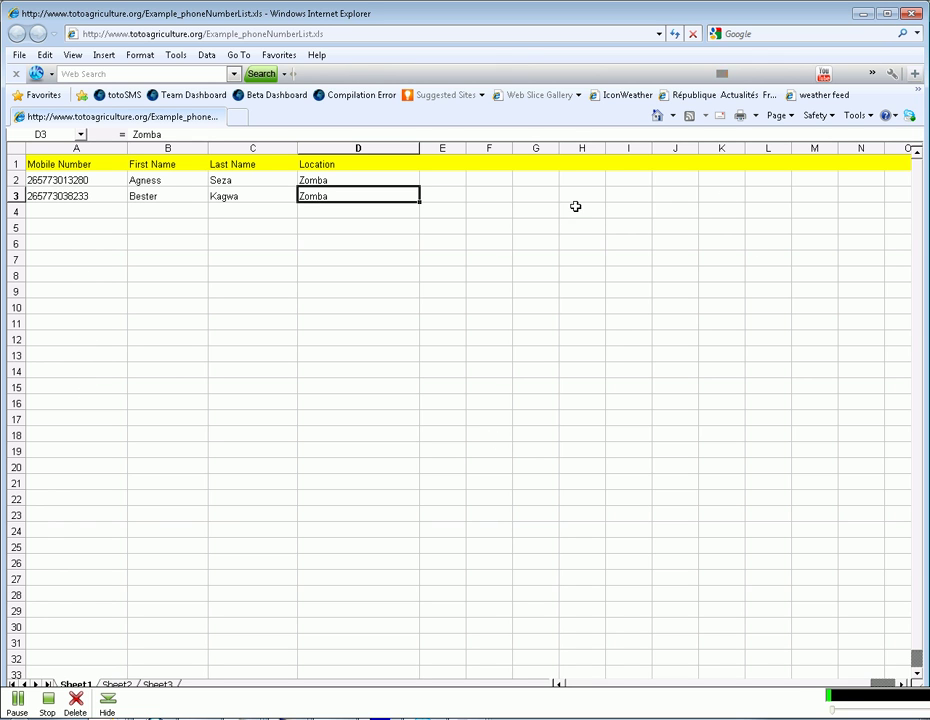
left_click(912, 13)
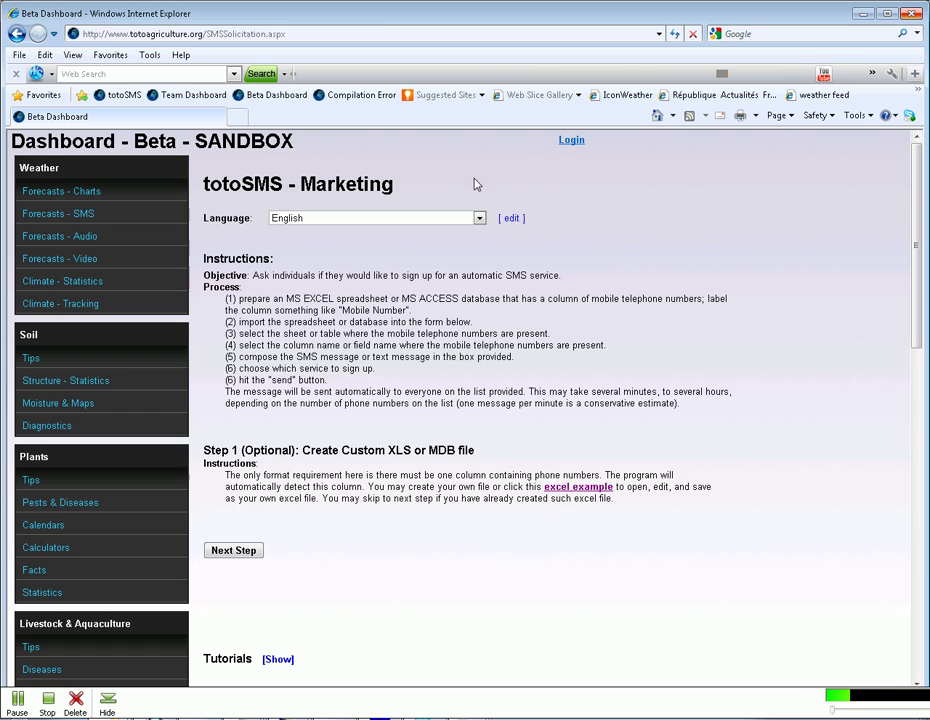
Proceed to Step 2 and import Test.xls from C:\CRM\ContactsFormat as the other list
left_click(250, 551)
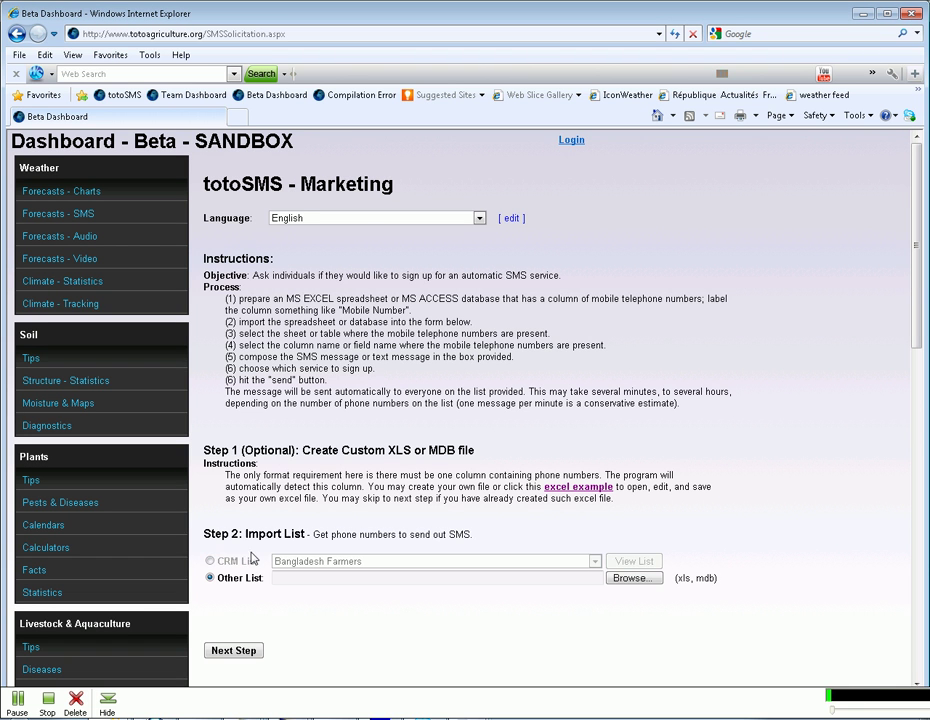
left_click(625, 579)
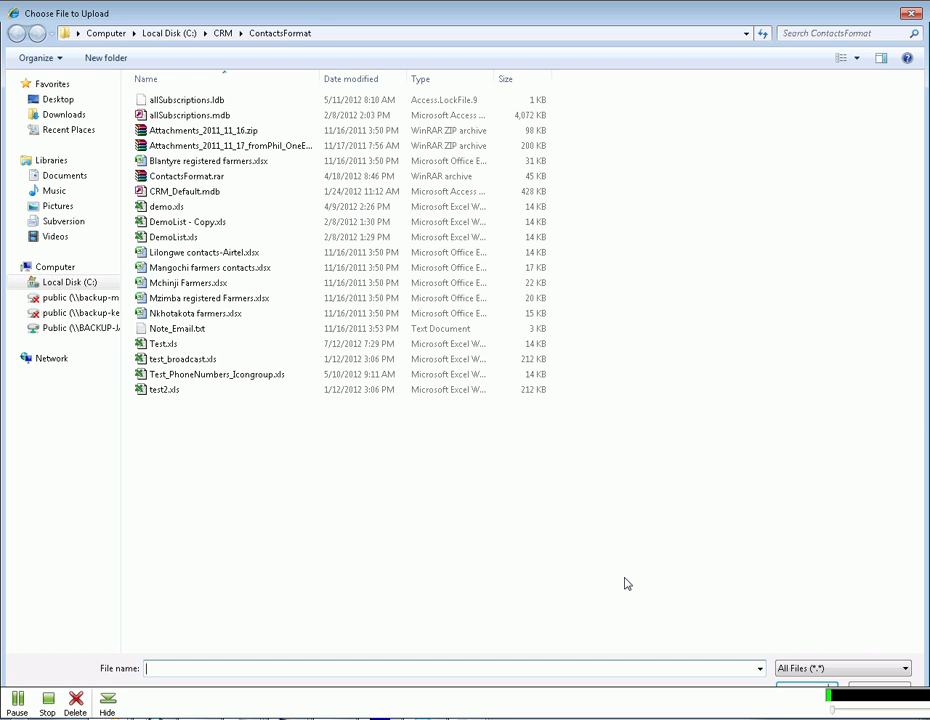
double_click(171, 346)
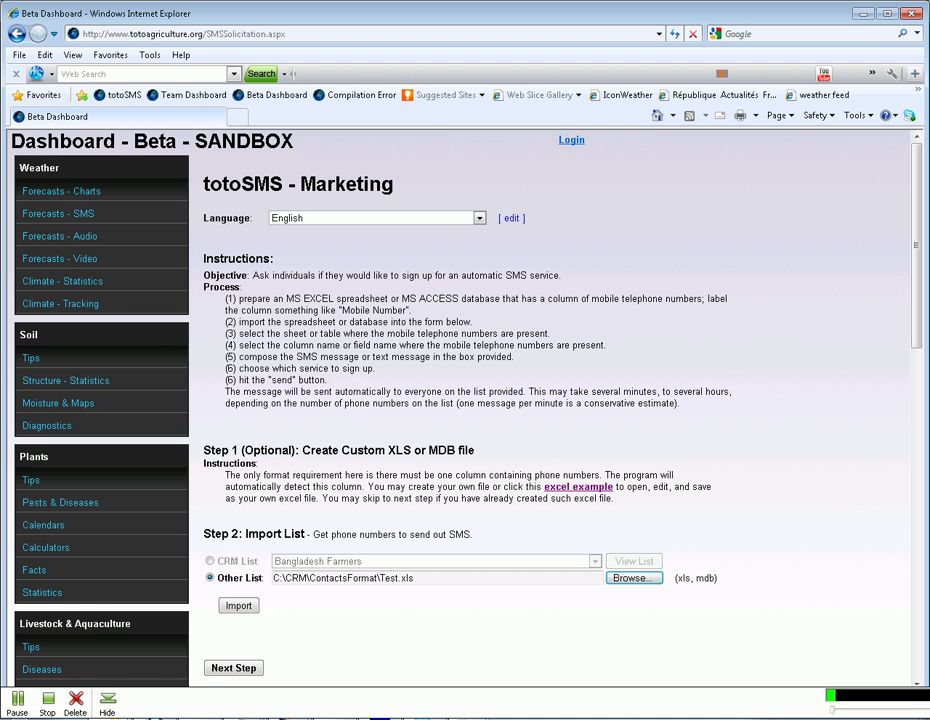
left_click(240, 605)
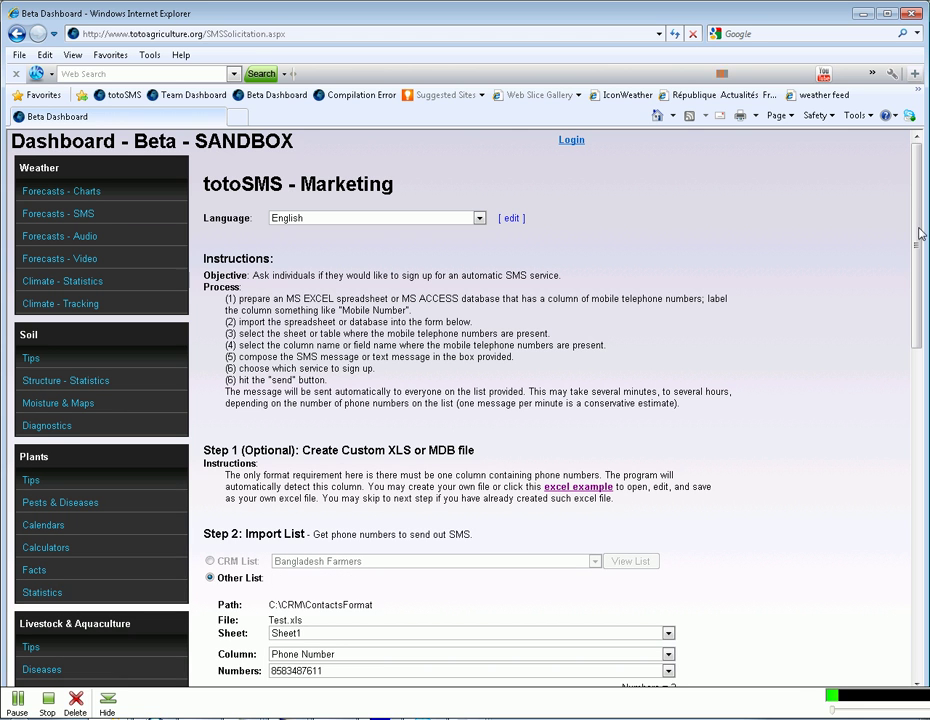
Examine the imported list's available numbers, columns and sheets, keeping Sheet1 selected
left_click_drag(918, 237, 918, 338)
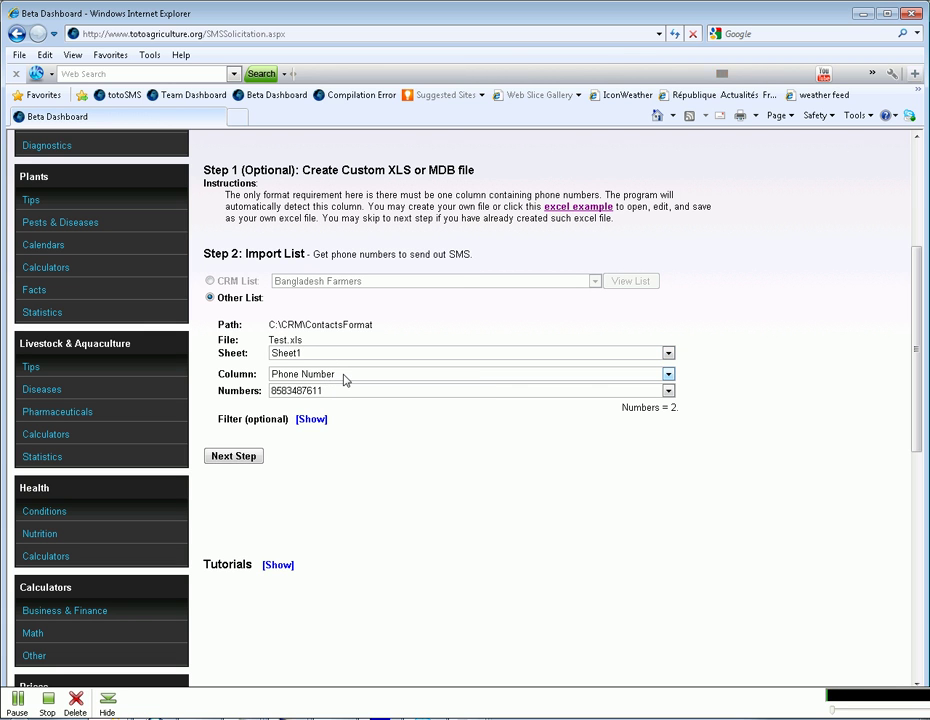
left_click(340, 398)
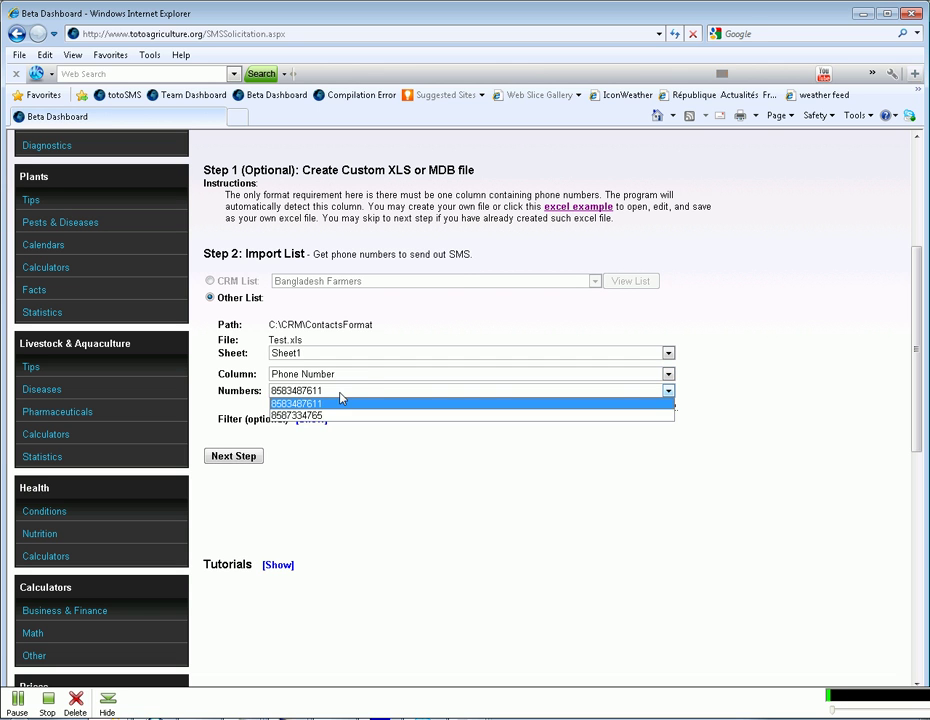
left_click(356, 375)
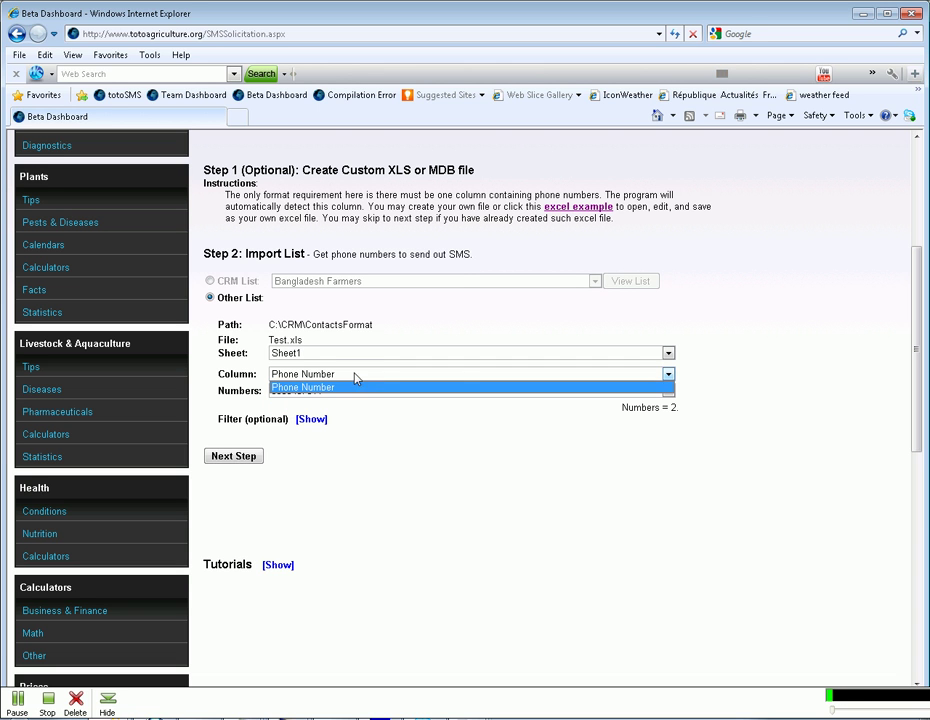
left_click(357, 358)
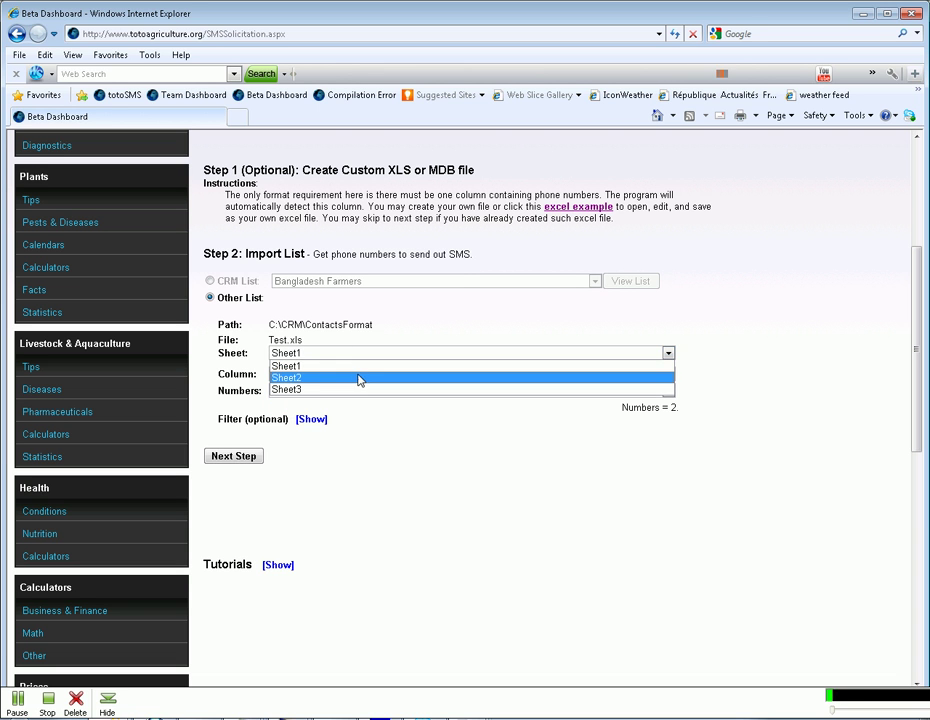
left_click(380, 353)
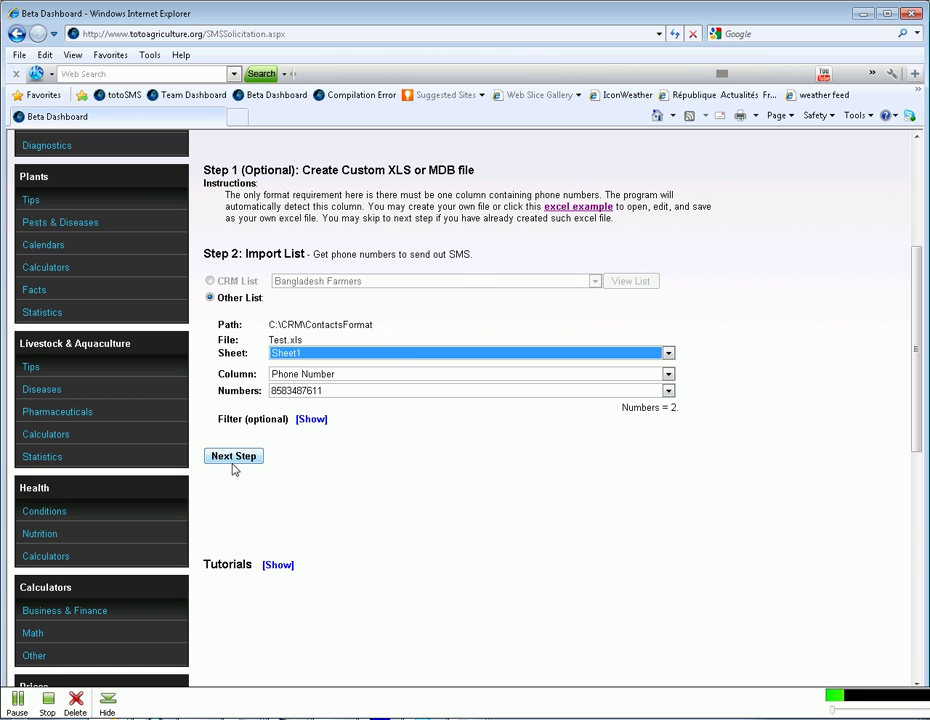
Switch to Visual Studio to view the phone number regular expression in SMSSolicitation.aspx.vb, and return to the dashboard
left_click(25, 693)
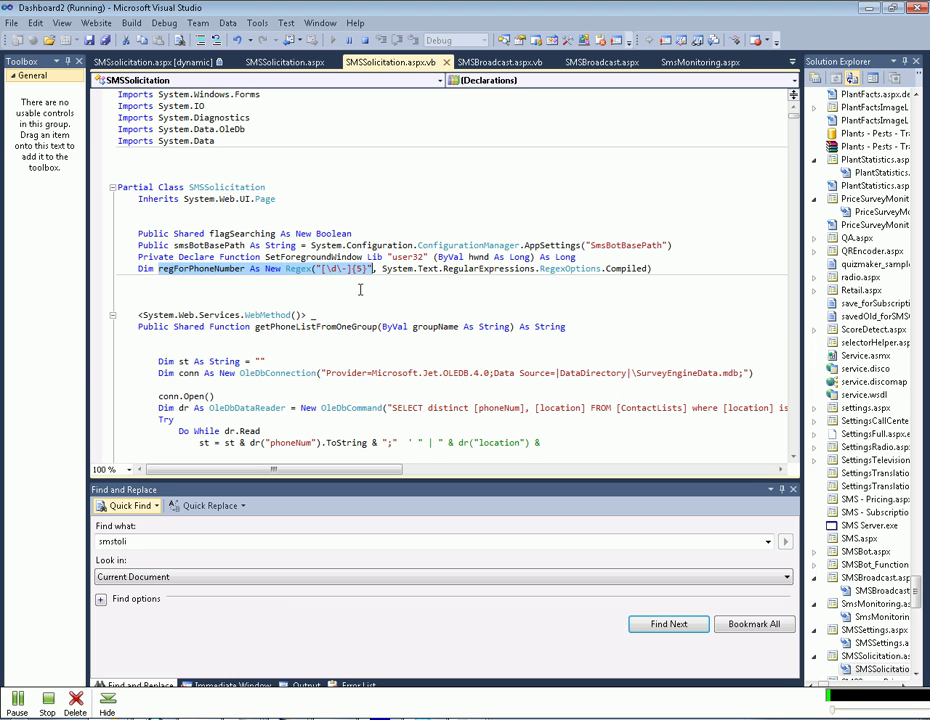
left_click(18, 702)
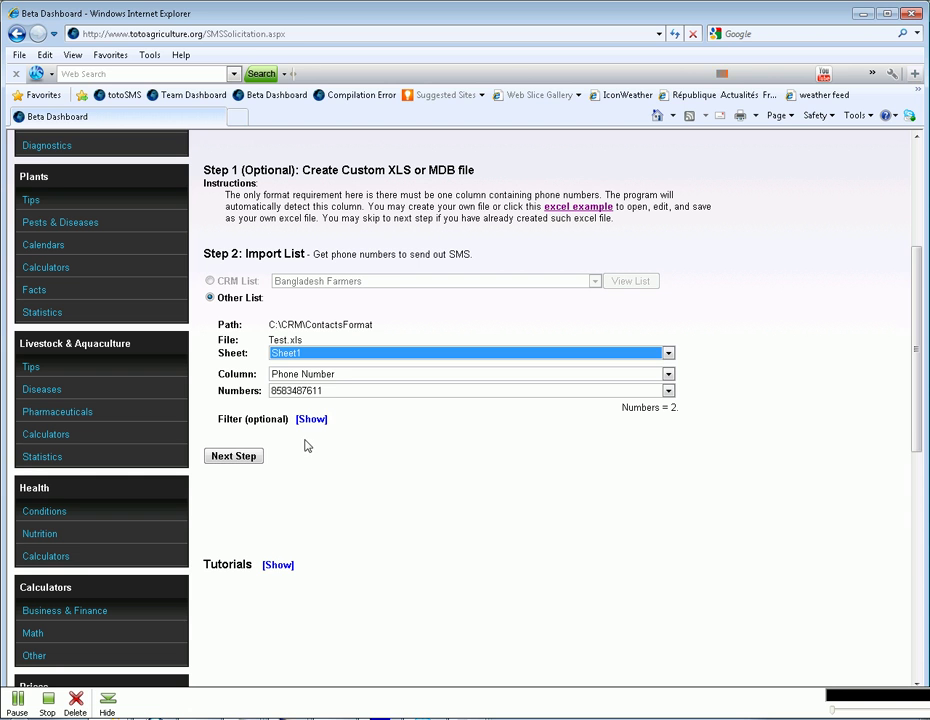
Show the optional filters and set the first filter's column to Phone Number
left_click(311, 419)
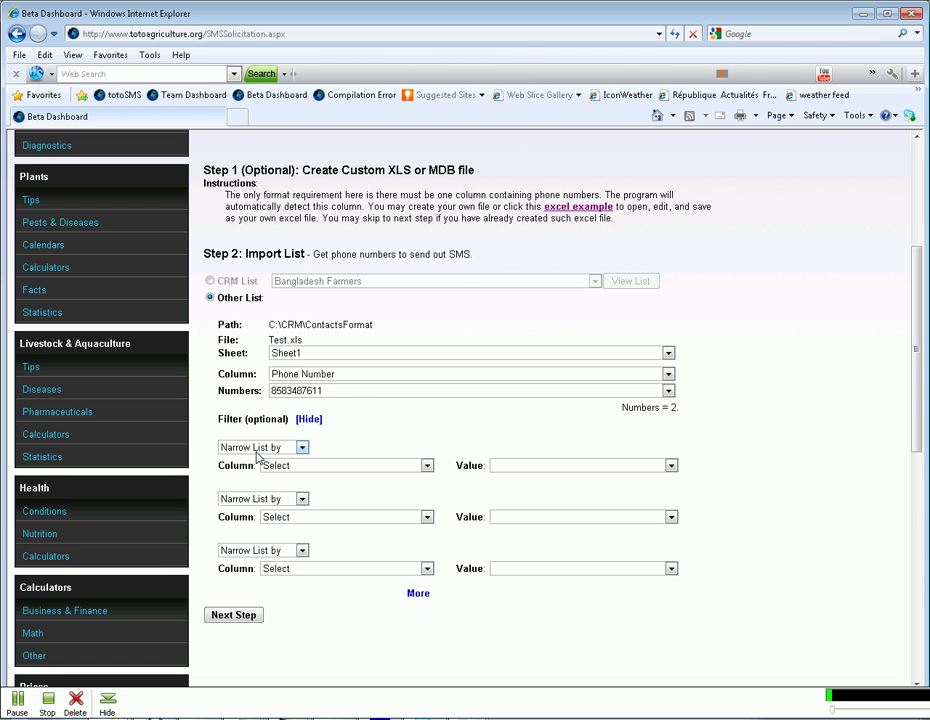
left_click(427, 466)
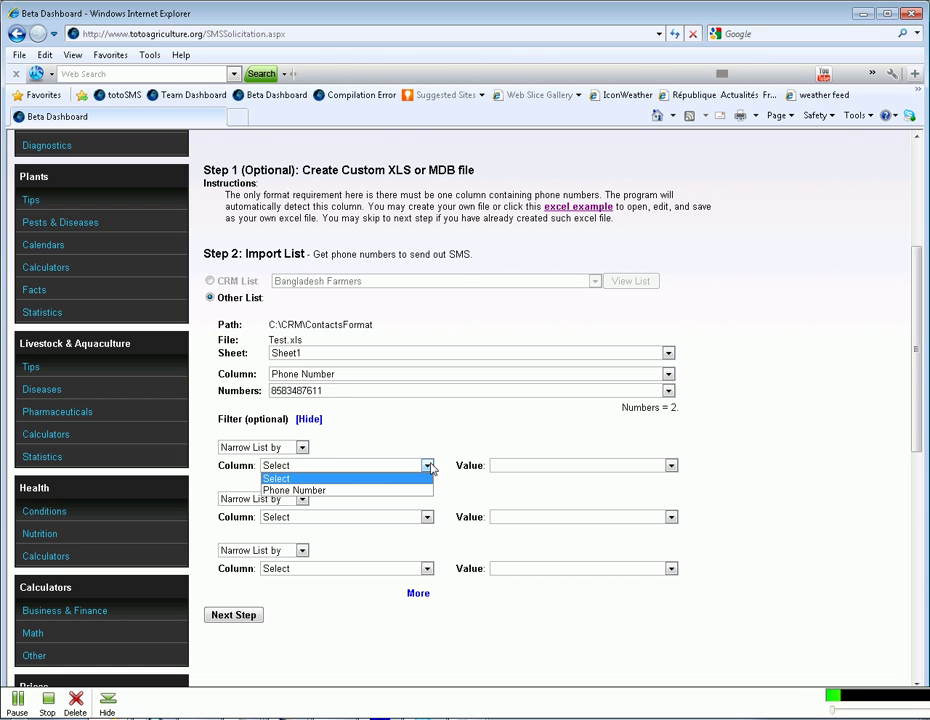
left_click(351, 491)
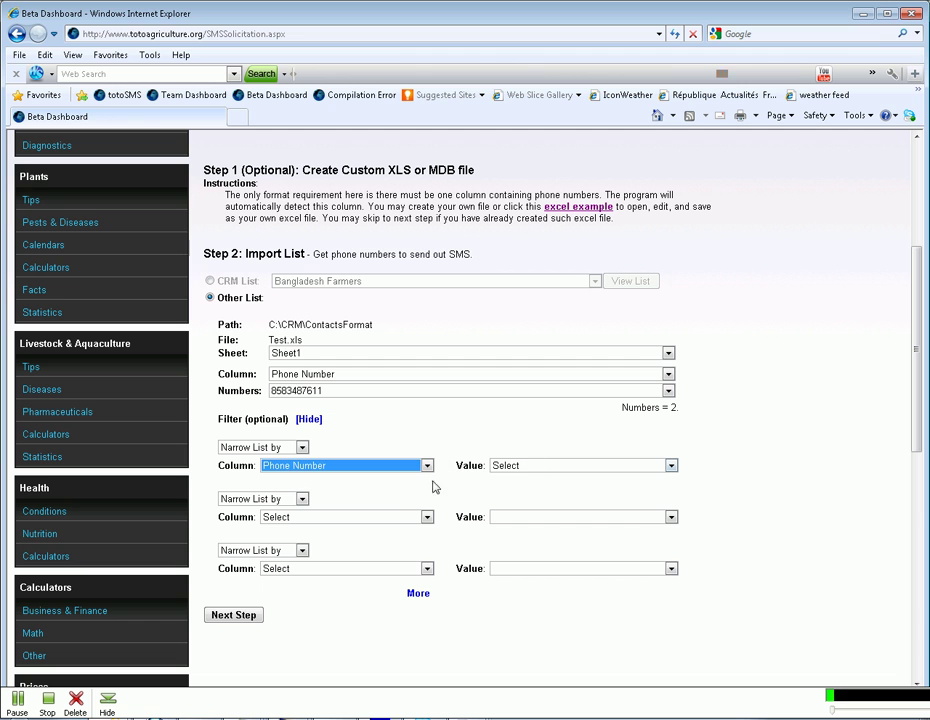
Set the second filter to Add to List and the third filter to Exclude from List
left_click(302, 499)
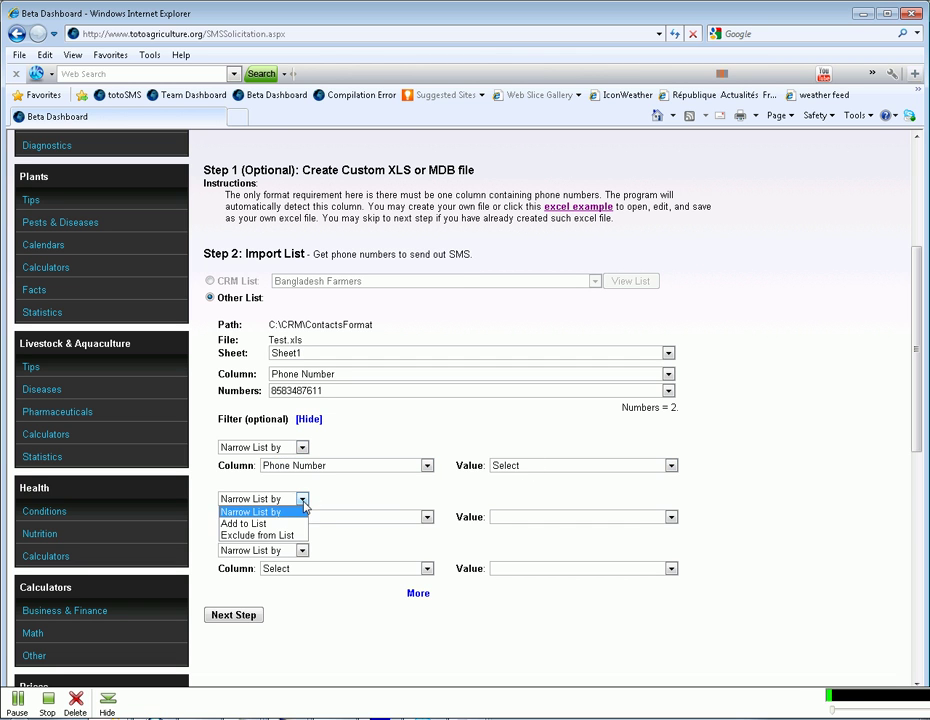
left_click(248, 523)
left_click(300, 516)
left_click(243, 548)
left_click(302, 547)
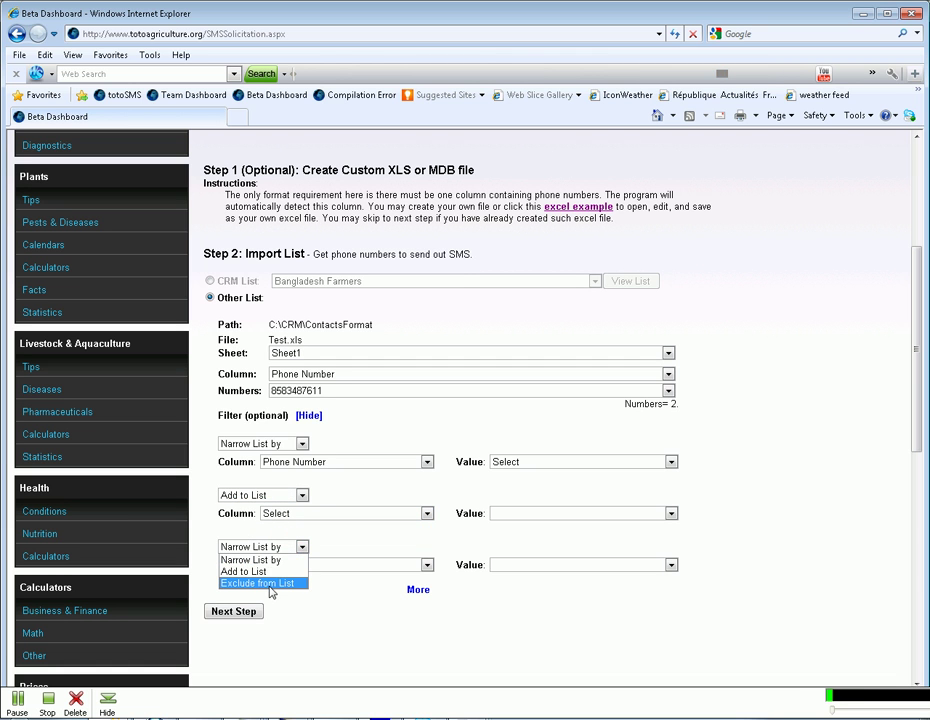
left_click(272, 584)
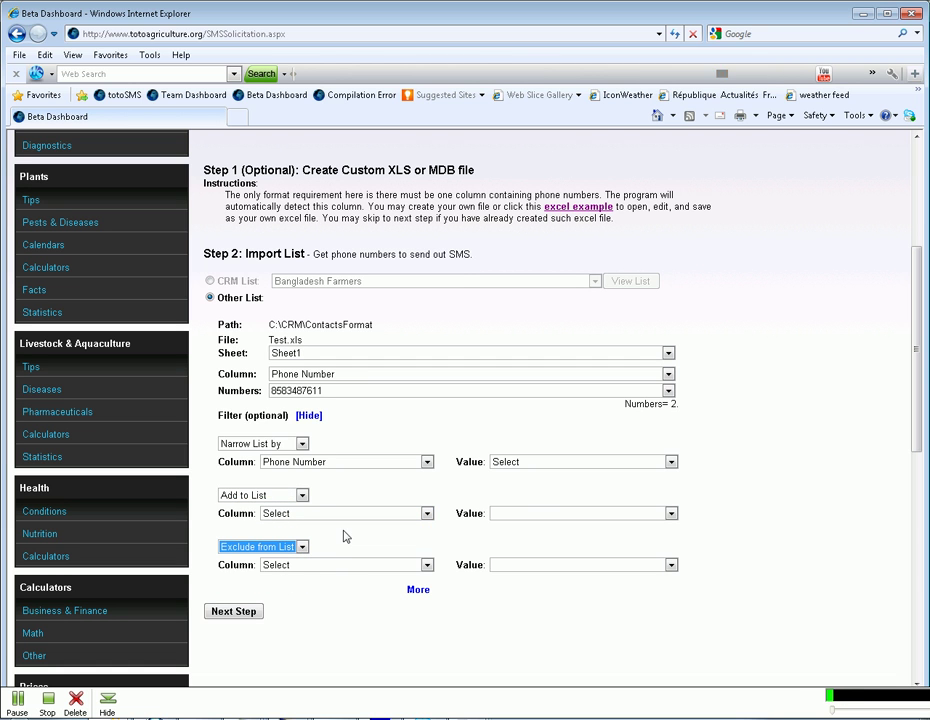
Switch to Visual Studio to examine how the filter code combines its and, or and not criteria, and return to the dashboard
key("alt+Tab")
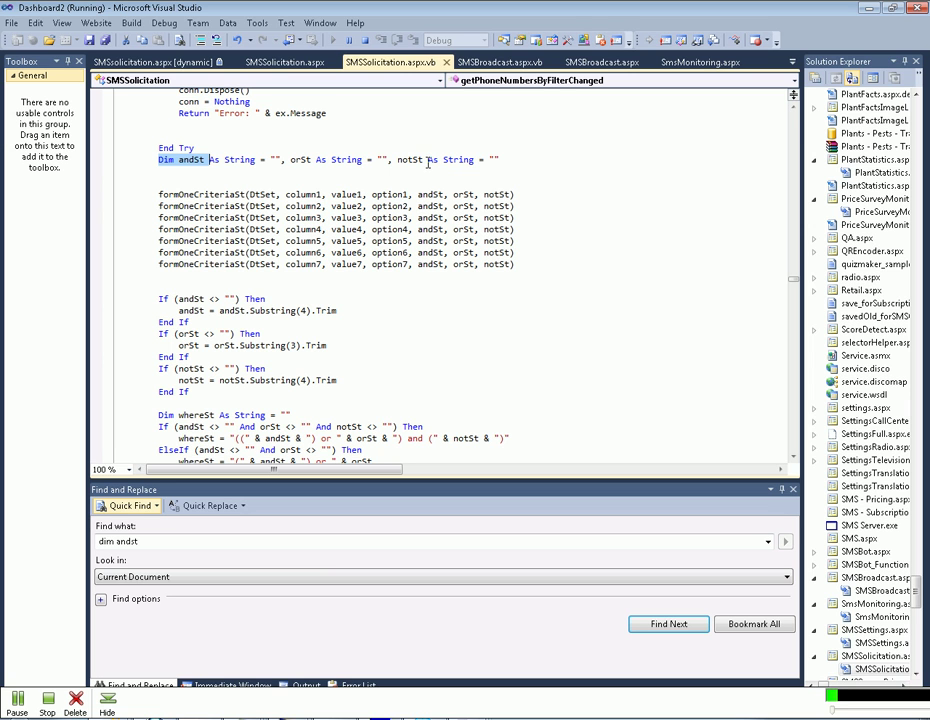
left_click_drag(177, 440, 519, 438)
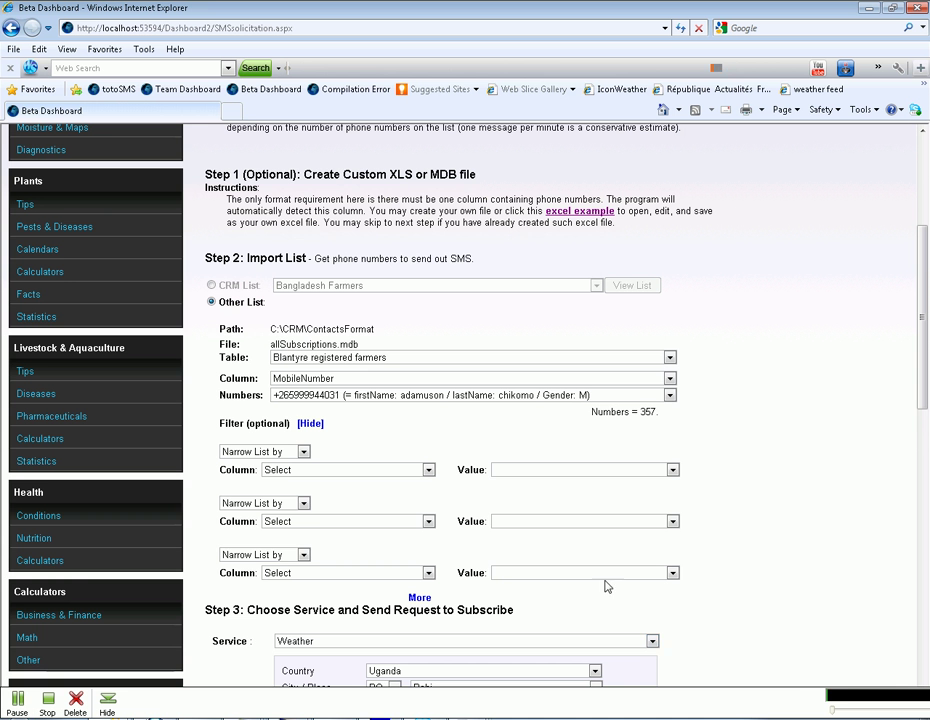
key("alt+Tab")
In Step 3, choose the Weather service for Uganda and set its place to Bobi under the BO prefix
left_click_drag(925, 325, 835, 438)
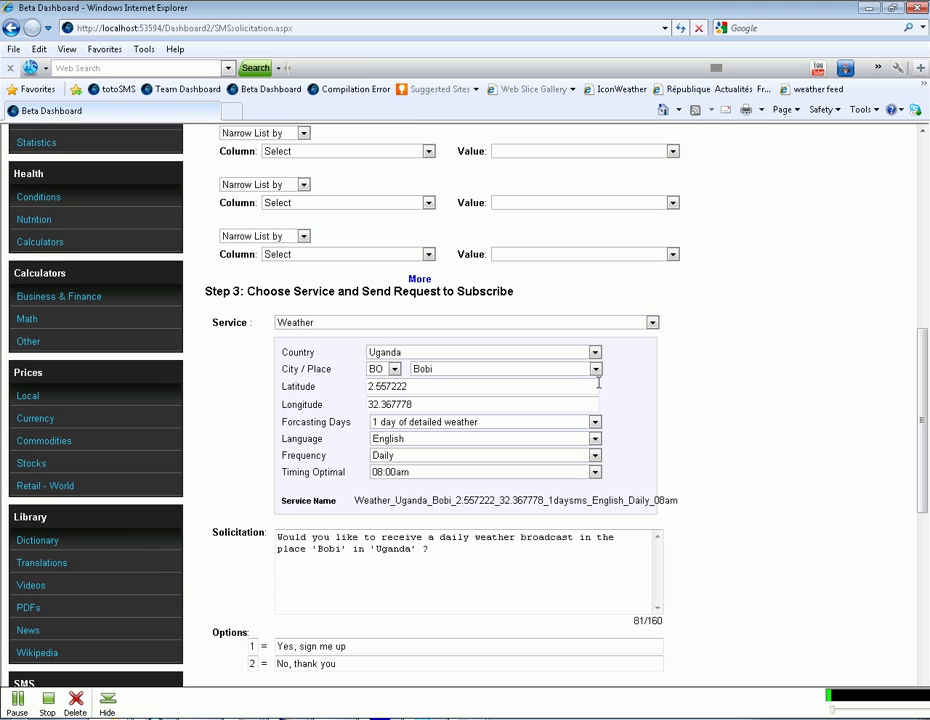
left_click(651, 324)
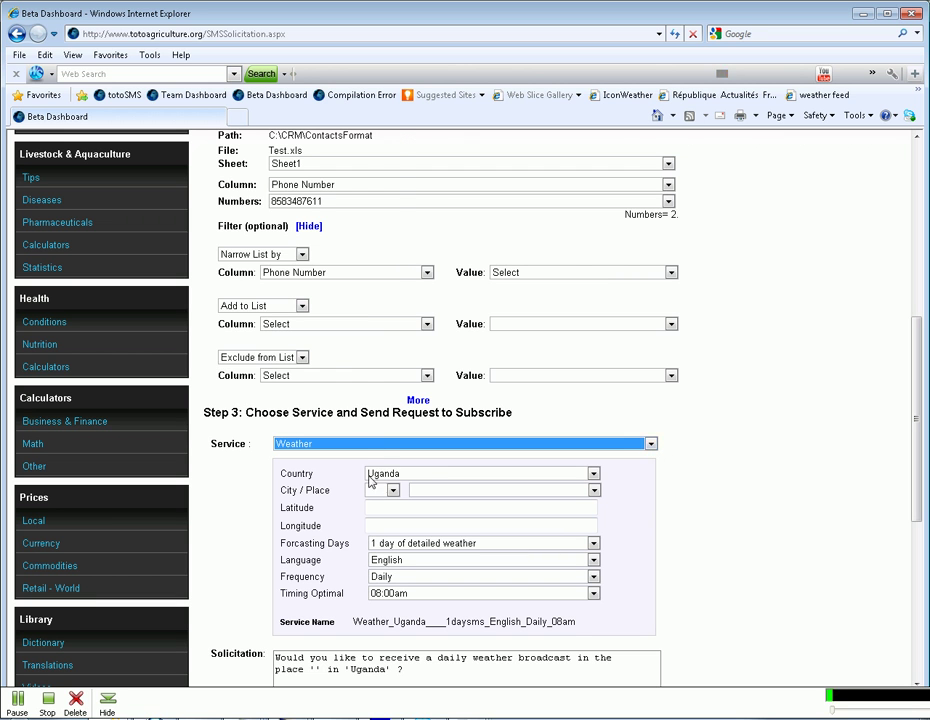
left_click(392, 491)
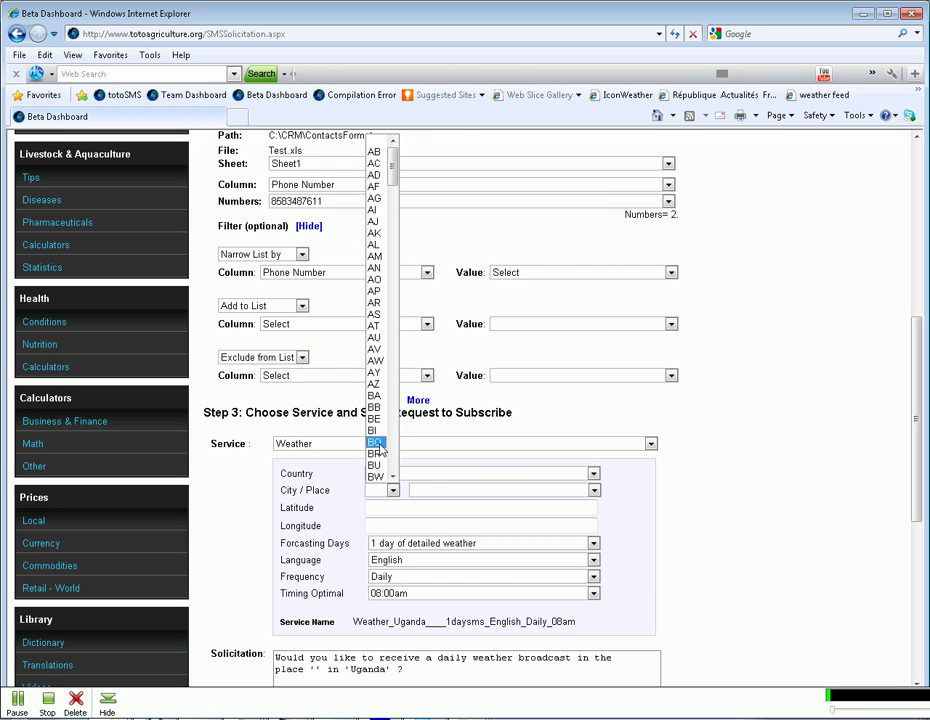
left_click(376, 441)
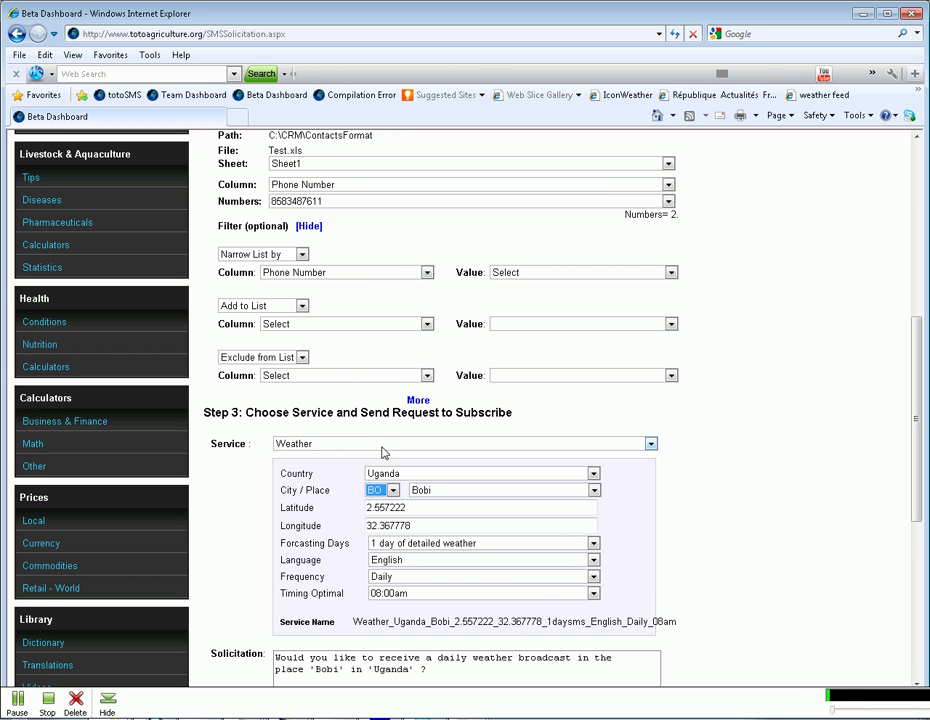
Change the service to AgTips for Uganda, with the region Northern Farming System and the crop Rice
left_click(650, 443)
left_click(289, 468)
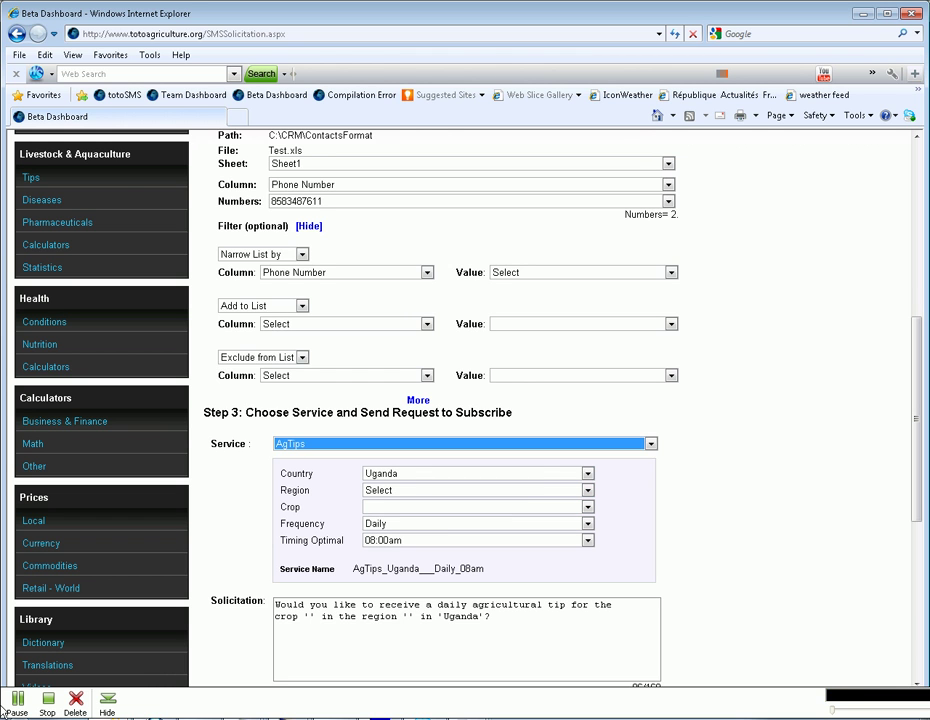
left_click(281, 535)
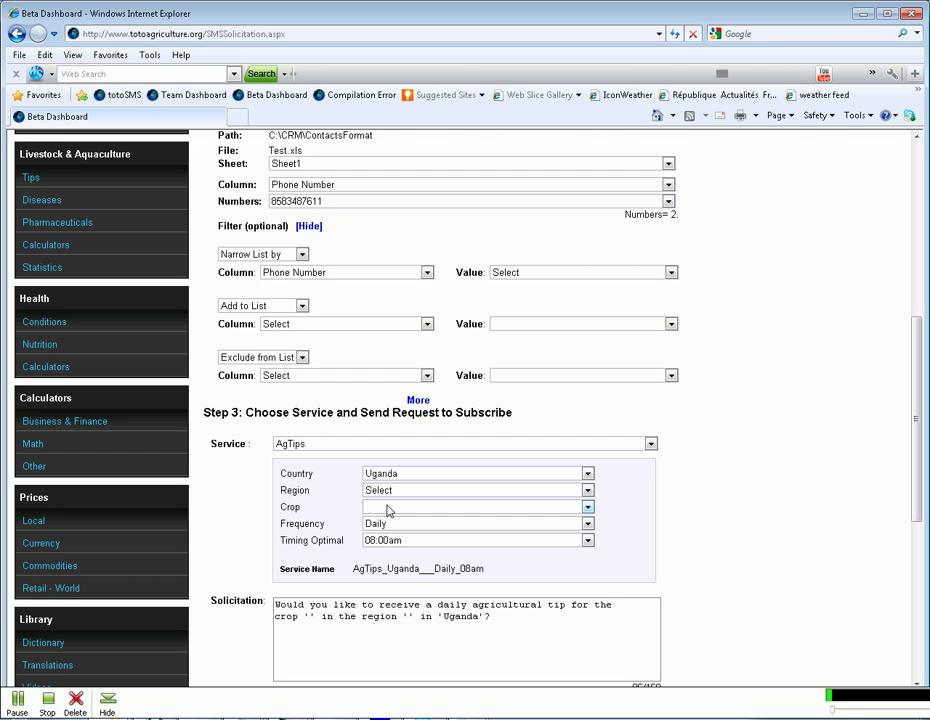
left_click(459, 490)
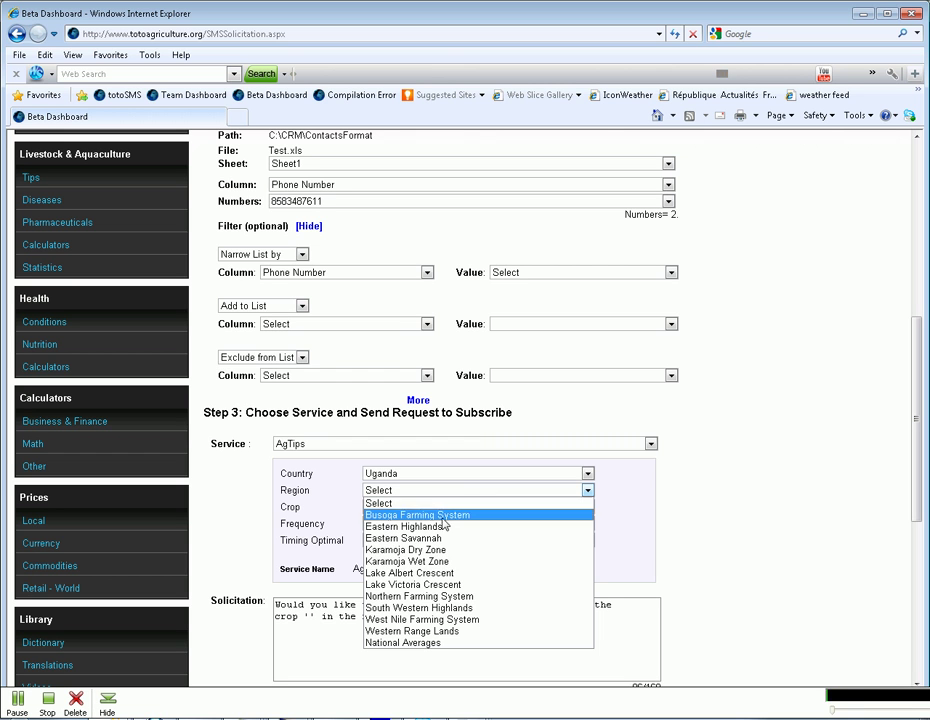
left_click(420, 596)
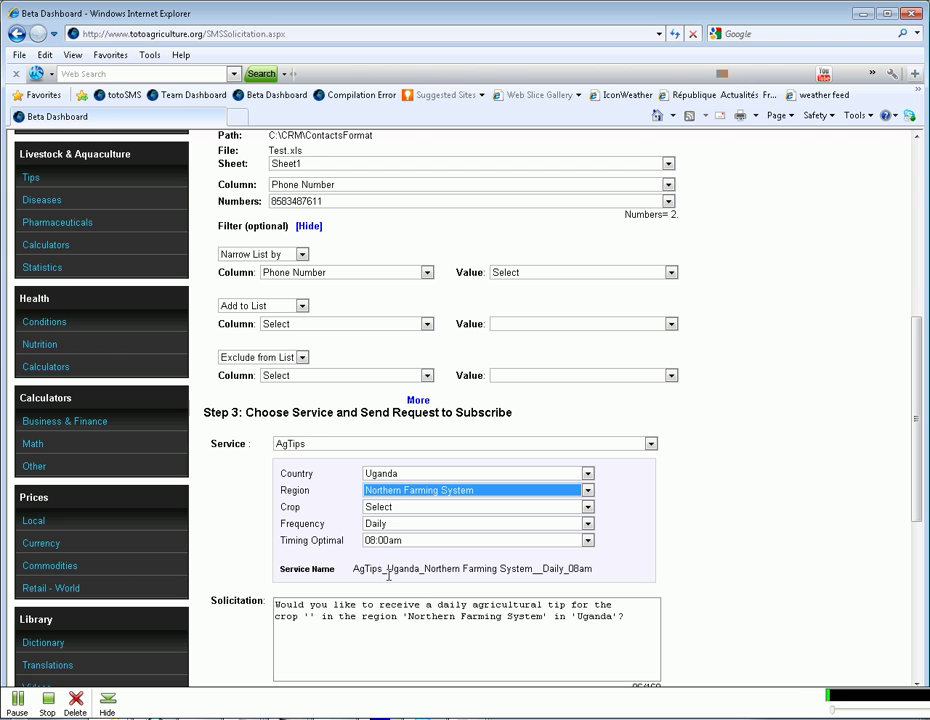
left_click(398, 511)
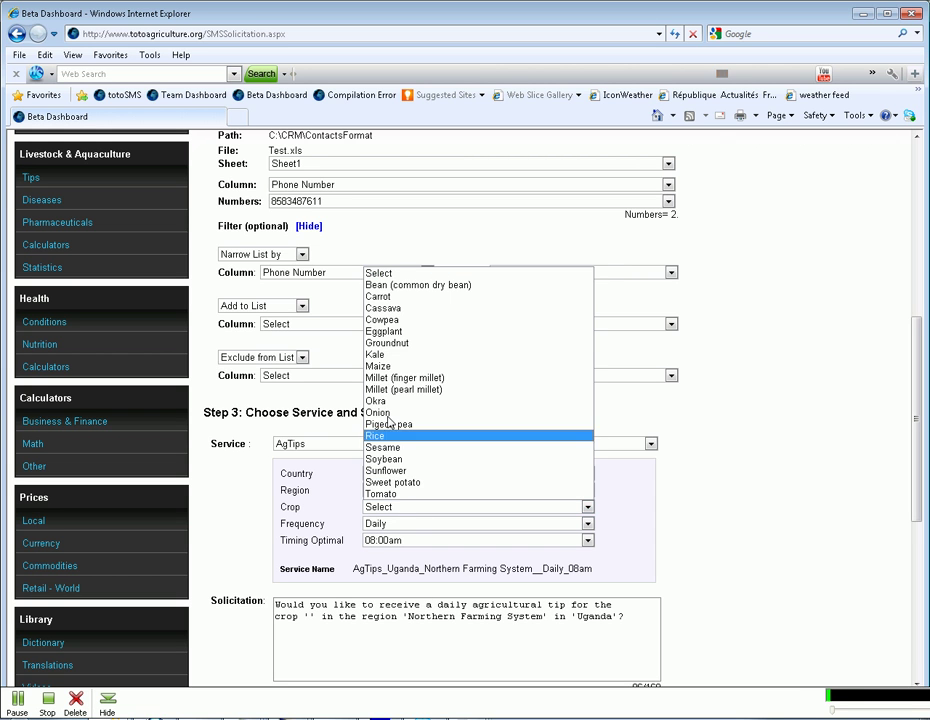
left_click(380, 436)
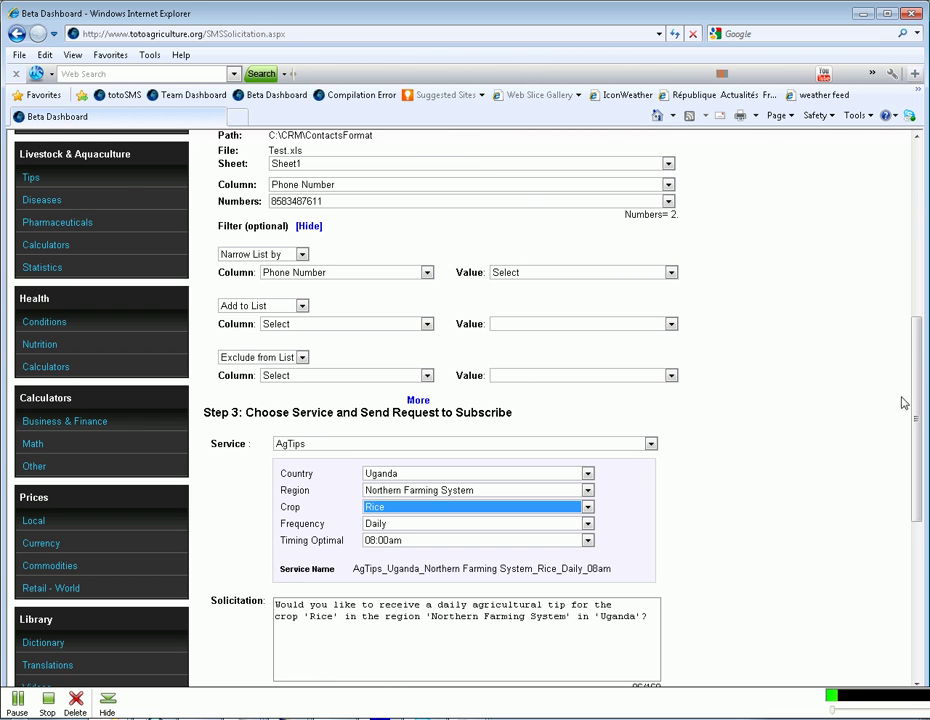
left_click_drag(913, 375, 913, 436)
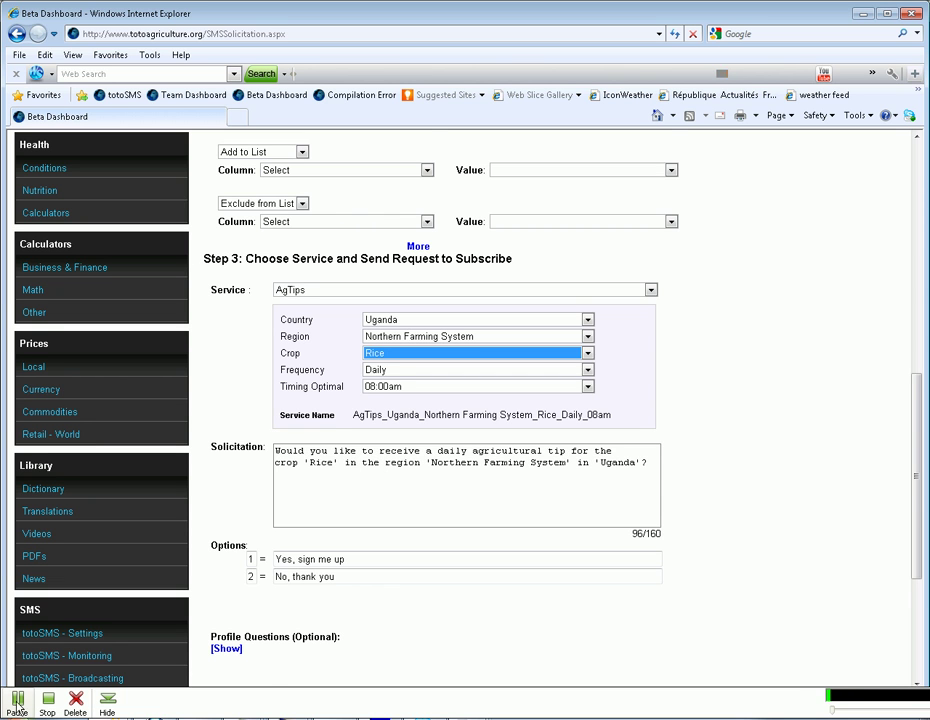
Review the services offered in the Service list of Step 3, keeping AgTips
scroll(343, 295, "down", 1)
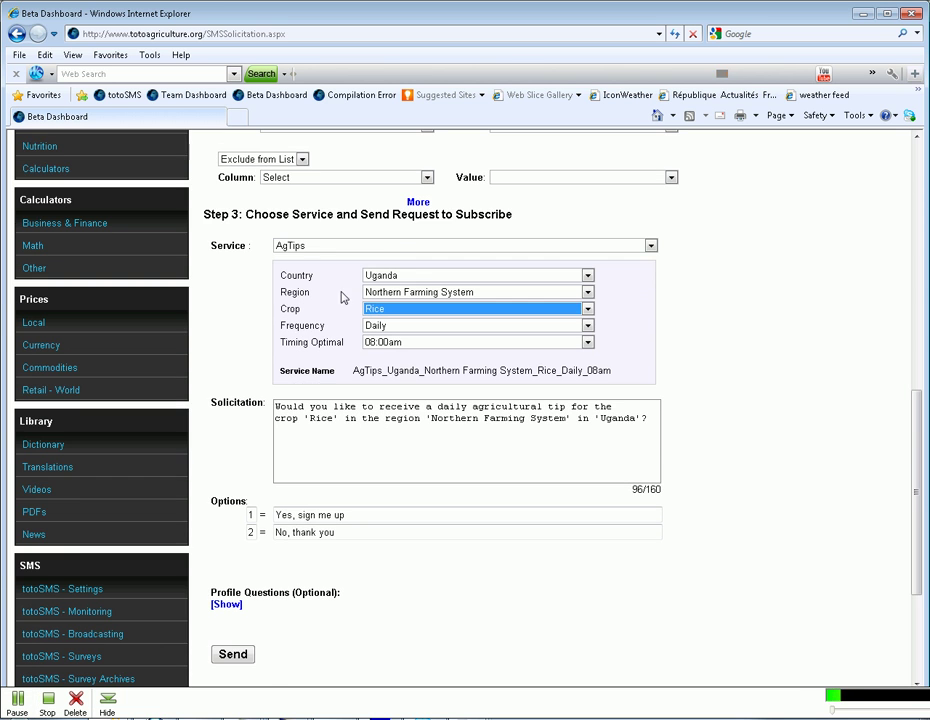
left_click(393, 246)
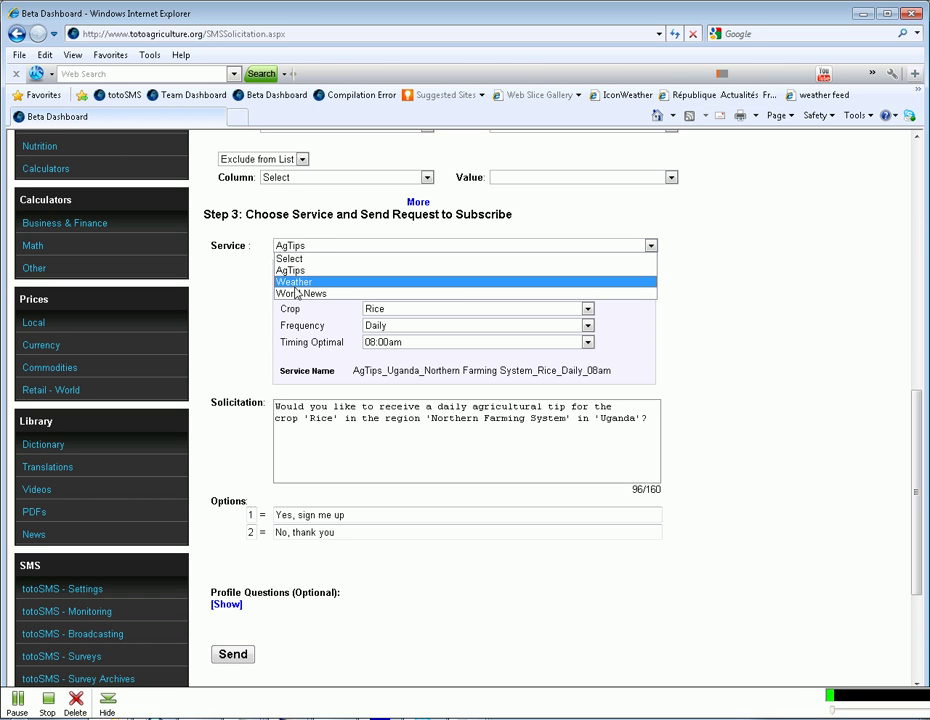
left_click(239, 295)
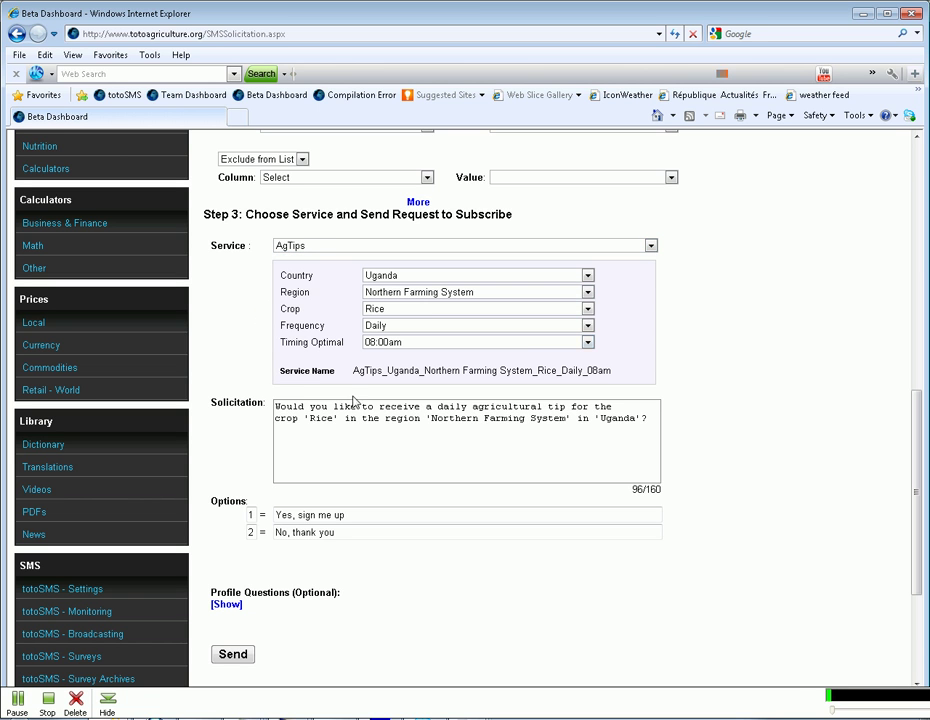
Open CRM_AllSubscriptions.mdb in Microsoft Access and examine the solicitation questions and parameter columns of the services_parameterQuestions table
left_click(17, 700)
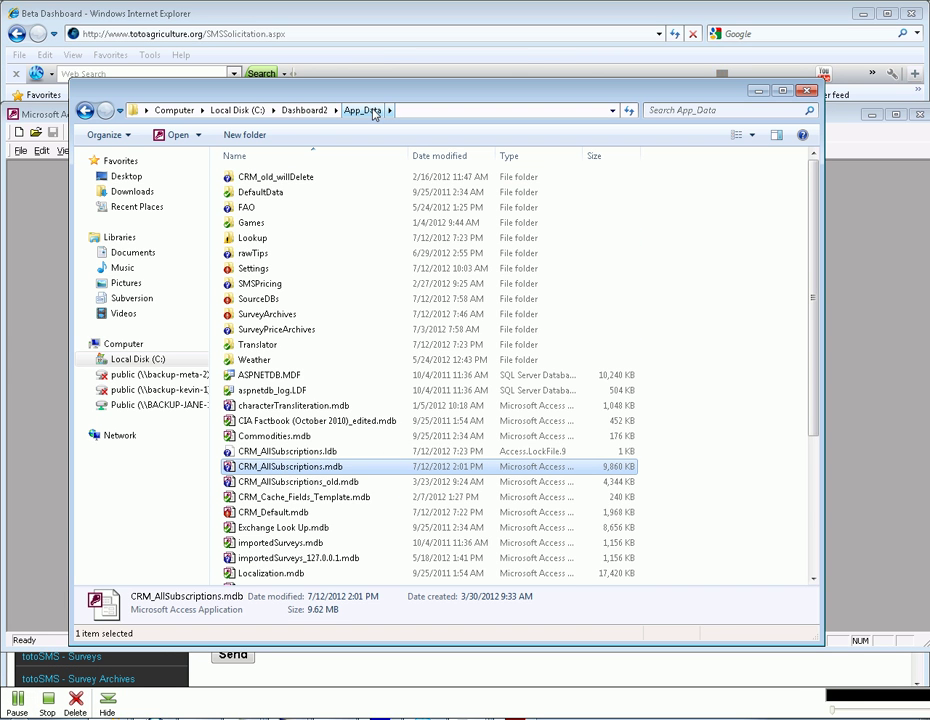
double_click(243, 468)
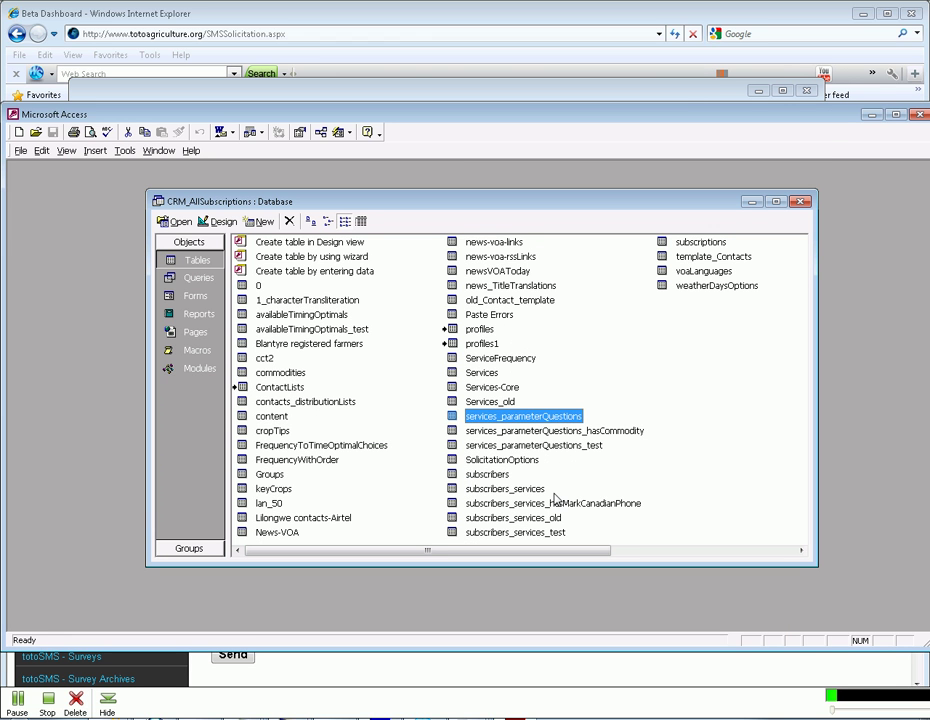
double_click(540, 424)
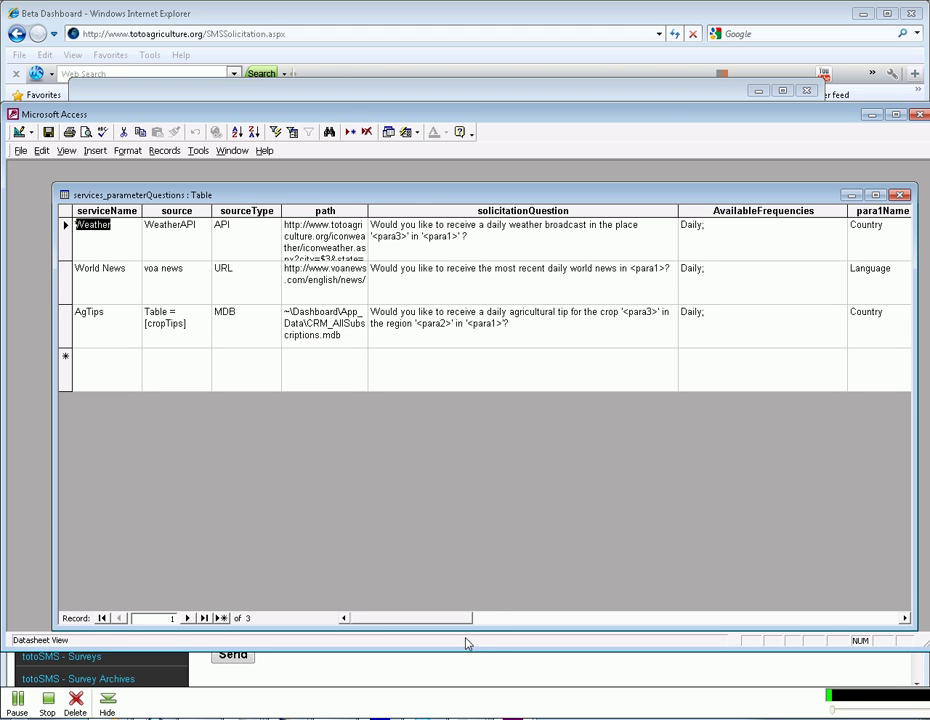
left_click_drag(453, 621, 560, 627)
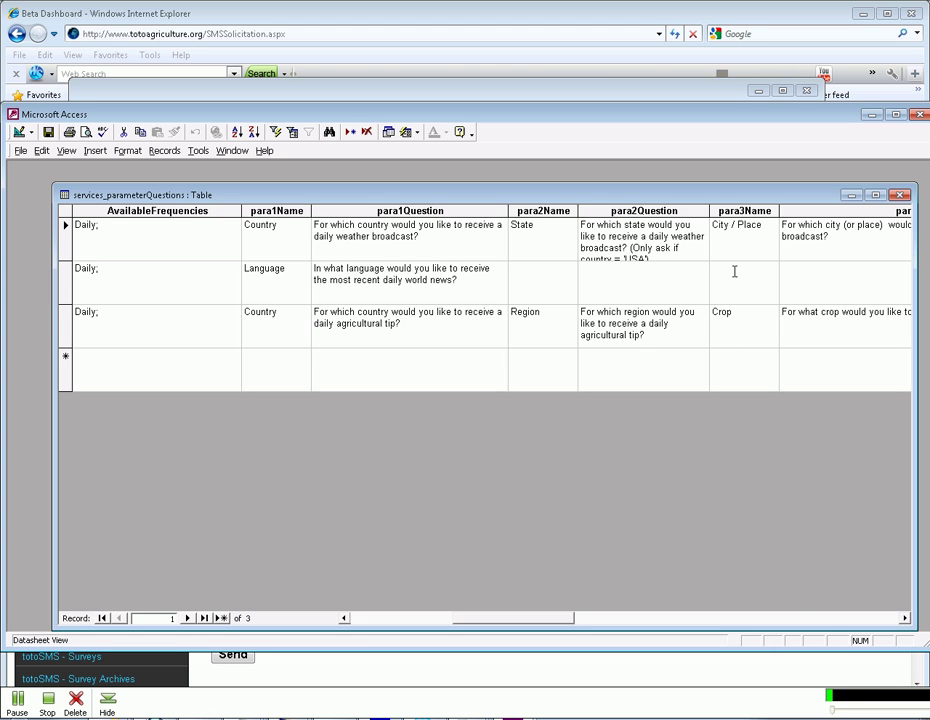
left_click(900, 194)
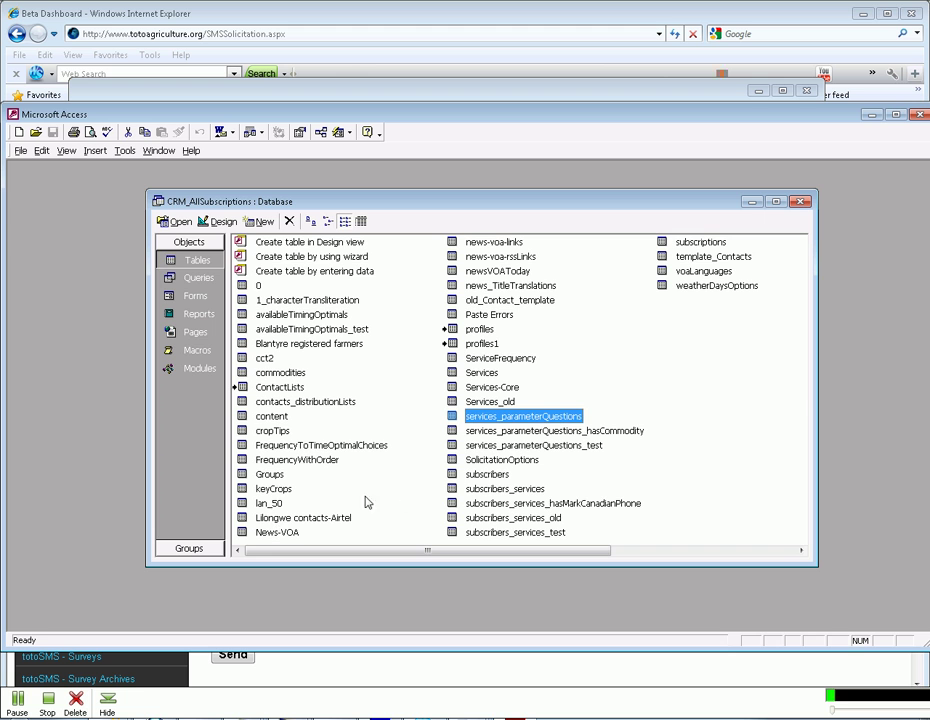
Examine the Services table and the subscribers_services table, and return to the dashboard
double_click(482, 372)
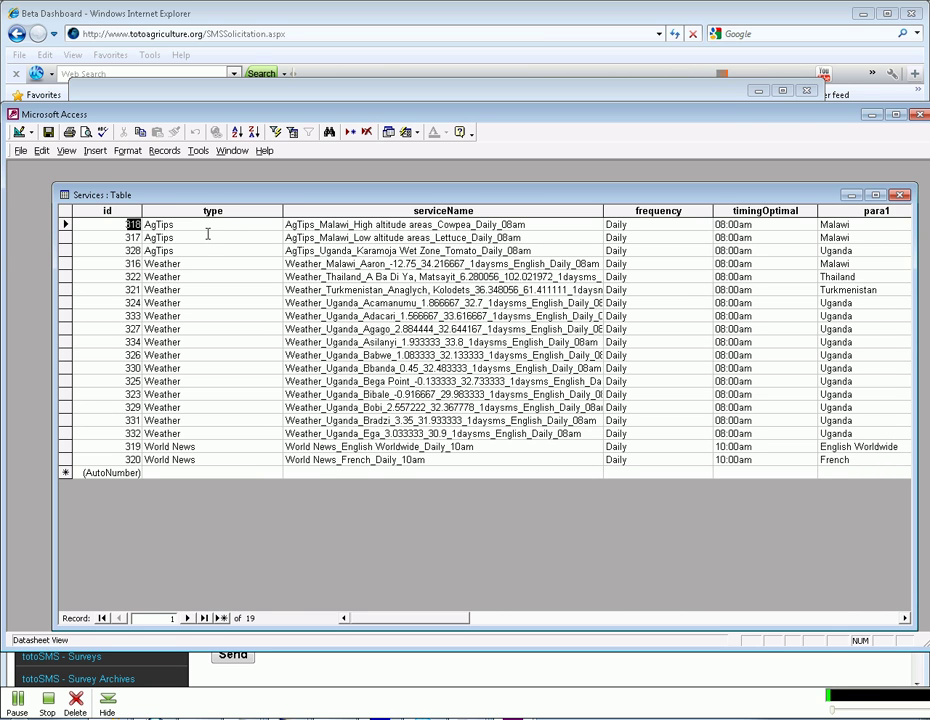
left_click(210, 474)
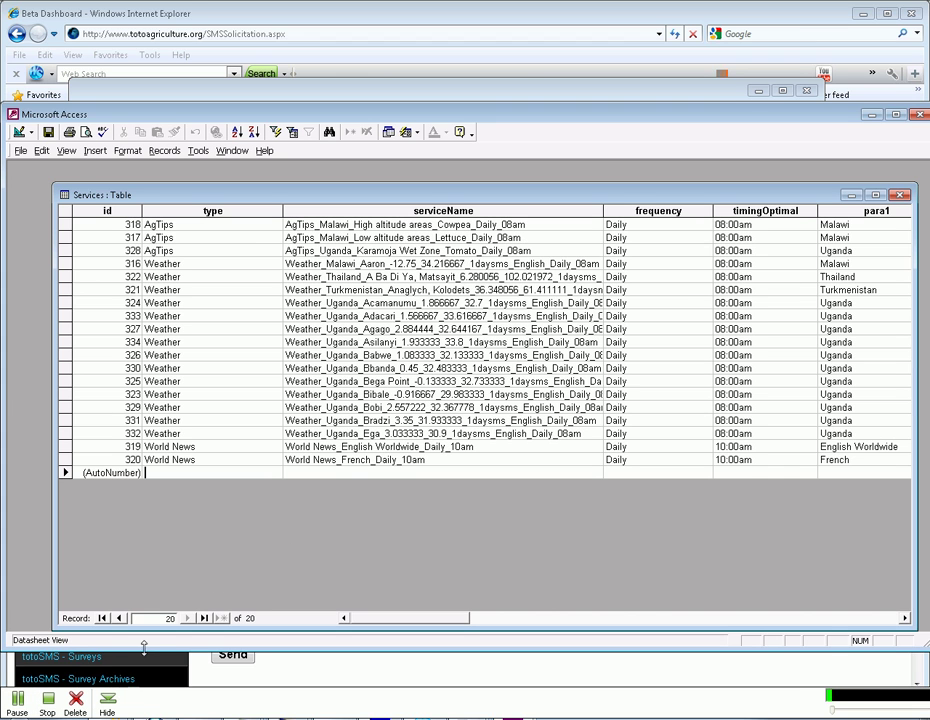
left_click(900, 195)
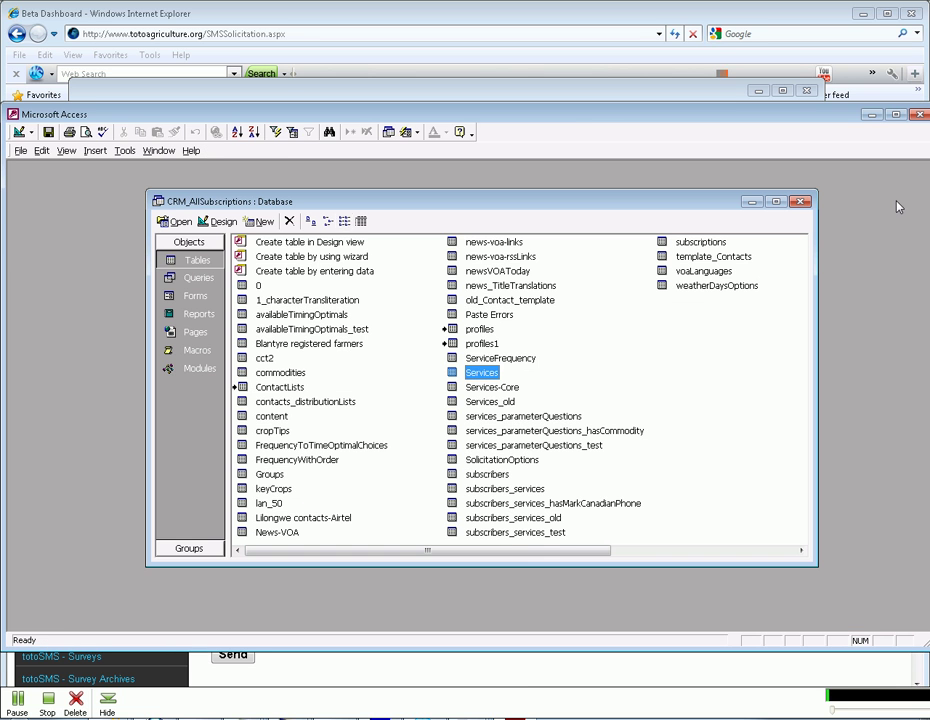
double_click(507, 490)
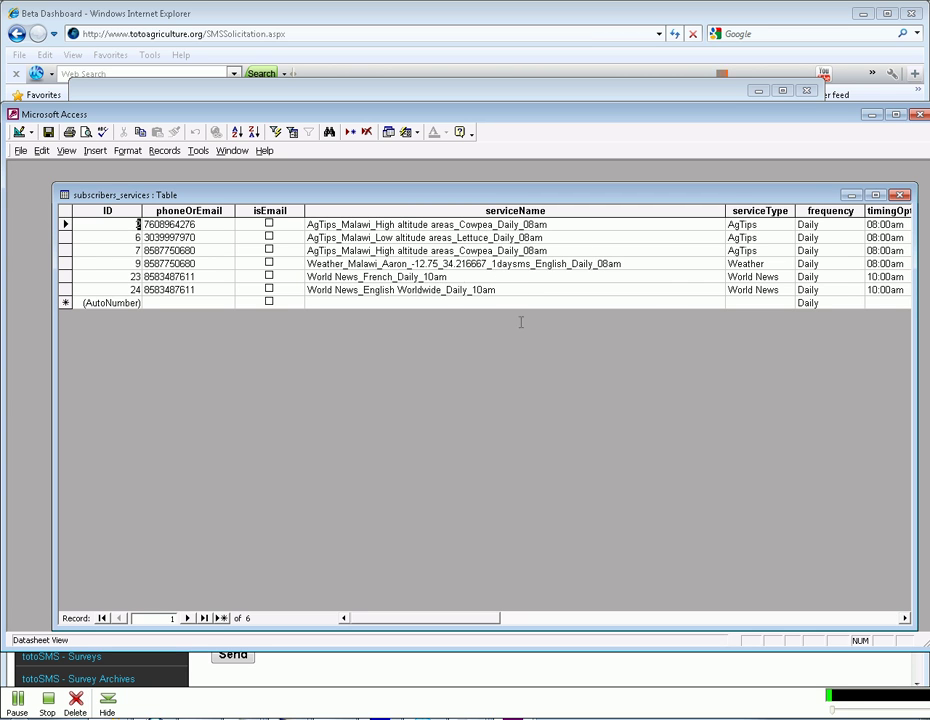
key("ctrl+w")
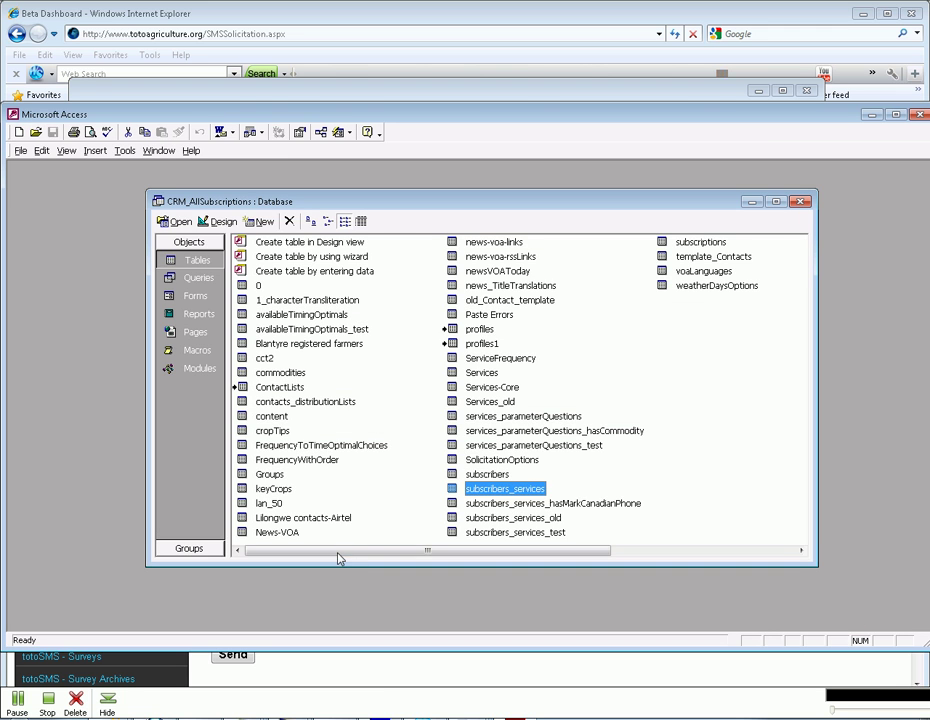
left_click(17, 703)
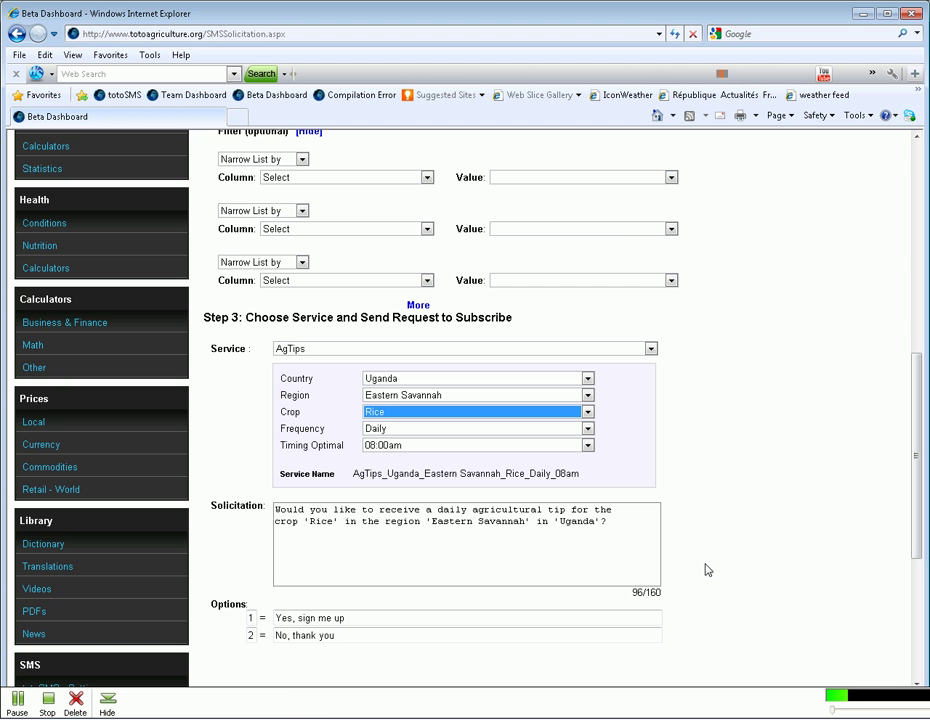
In Step 2, make the CRM List the phone number source and review its list names
left_click_drag(917, 432, 917, 252)
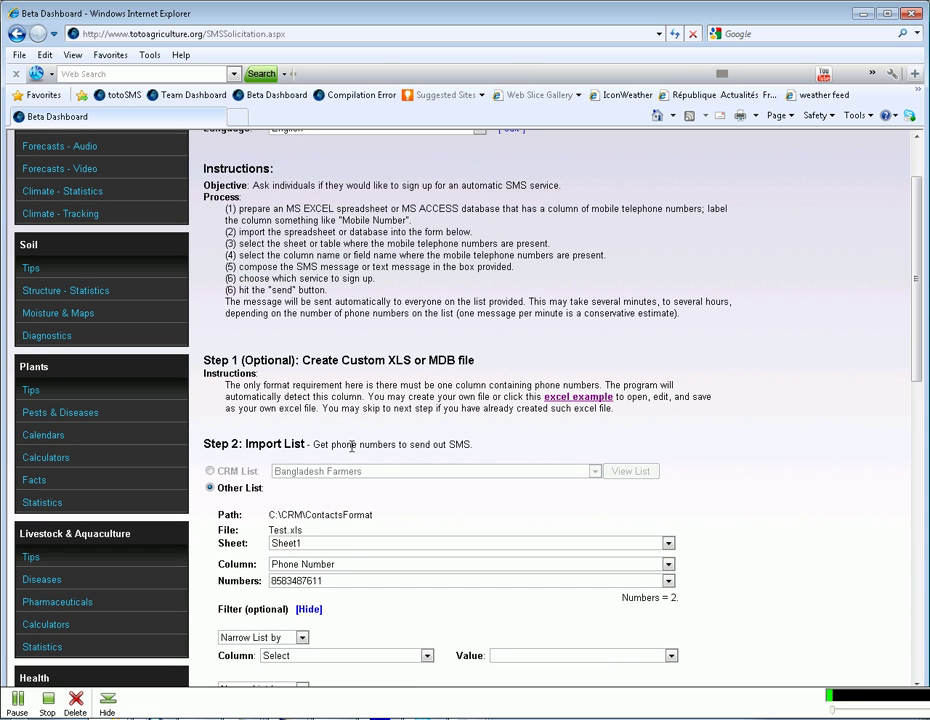
left_click(209, 470)
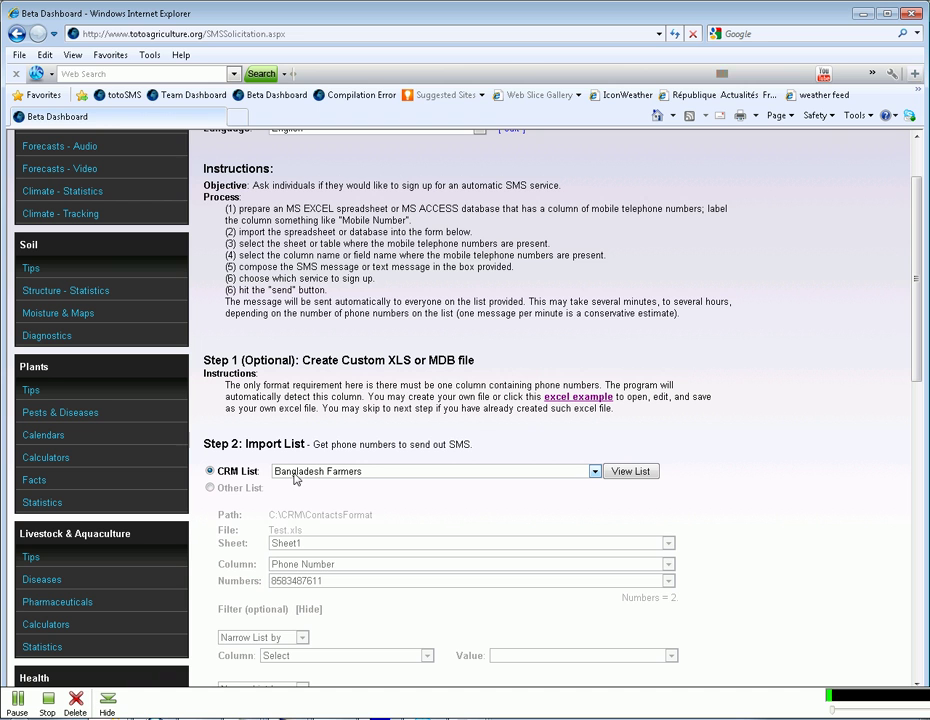
left_click(557, 471)
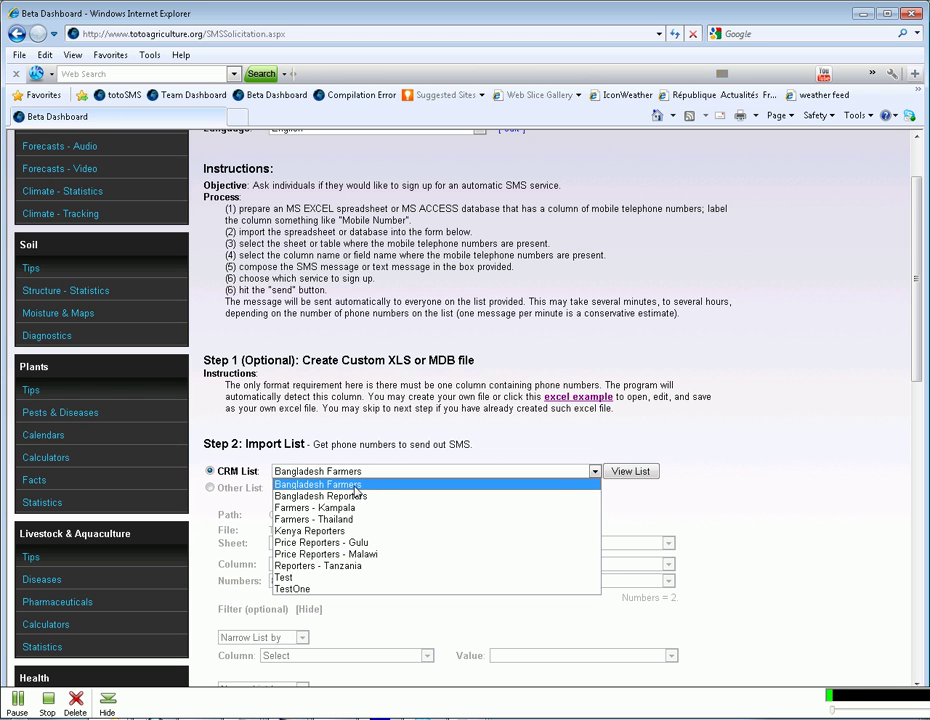
View the phone numbers of the Bangladesh Farmers and Test lists, and choose TestOne as the CRM list
left_click(630, 472)
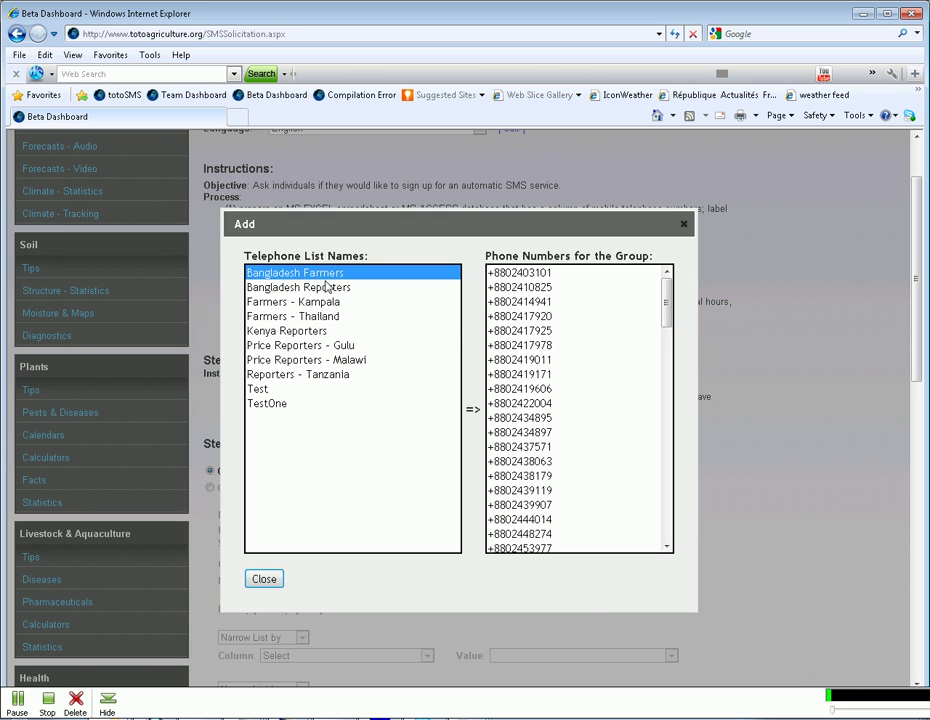
left_click_drag(666, 303, 666, 376)
left_click(265, 389)
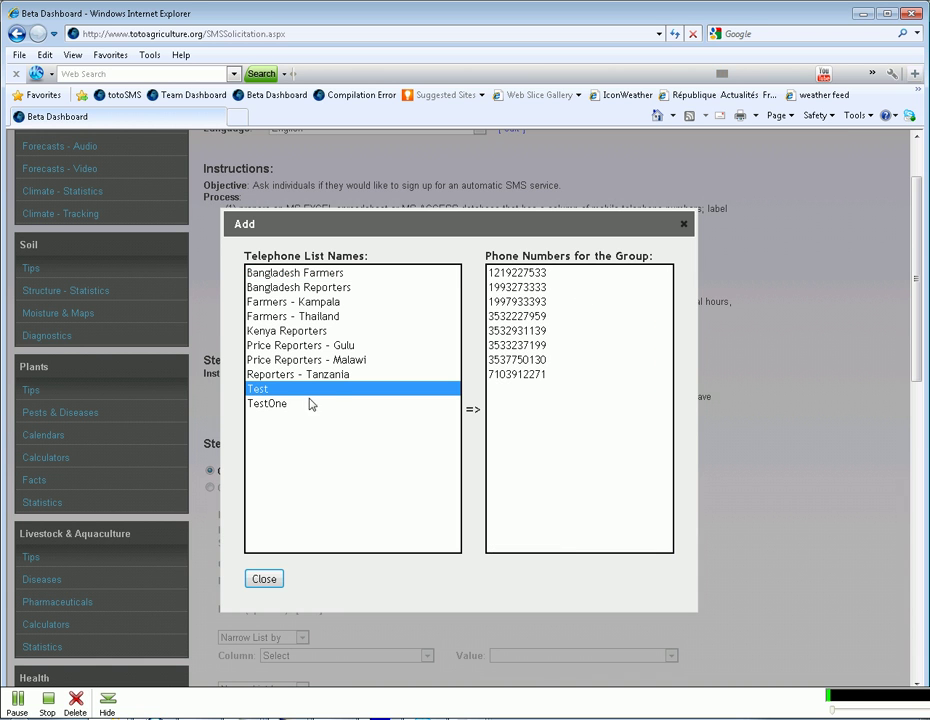
left_click(280, 405)
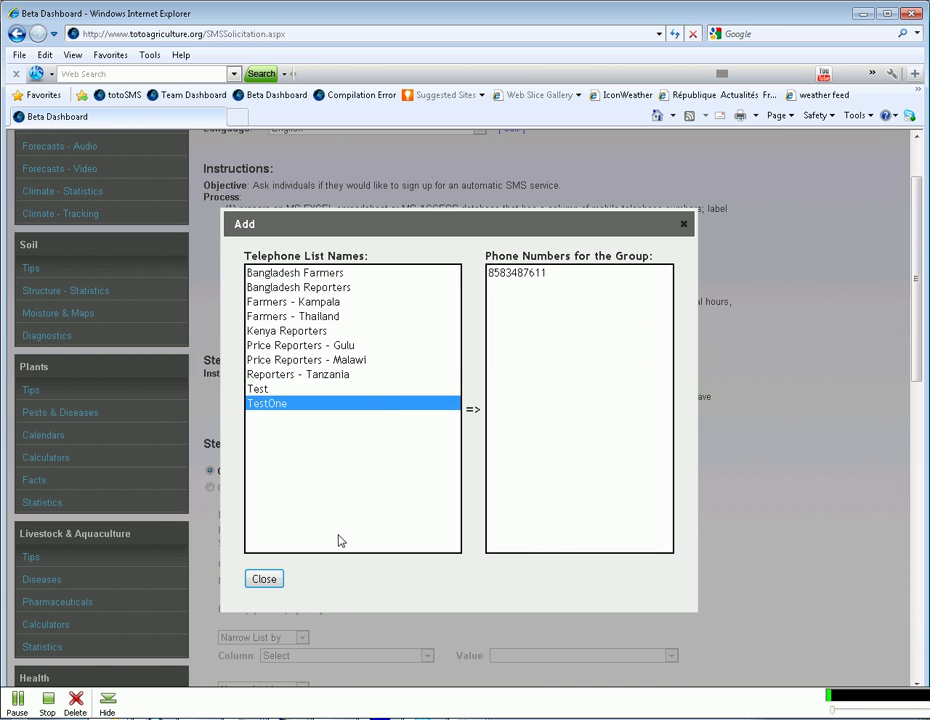
left_click(264, 580)
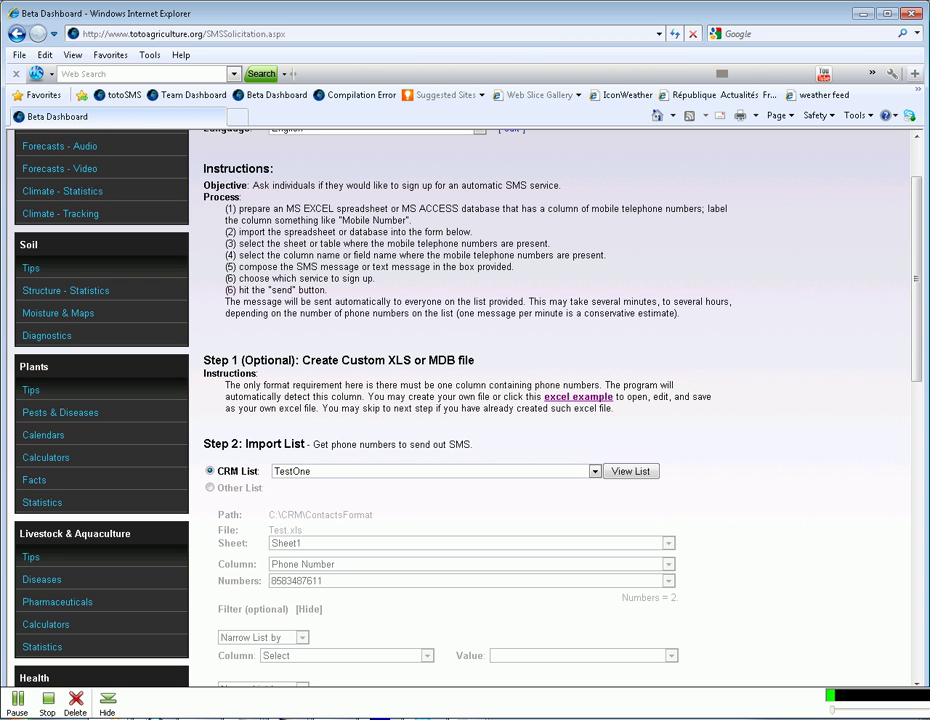
Open SurveyEngineData.mdb from the server's App_Data folder and examine its ContactLists table
left_click(17, 702)
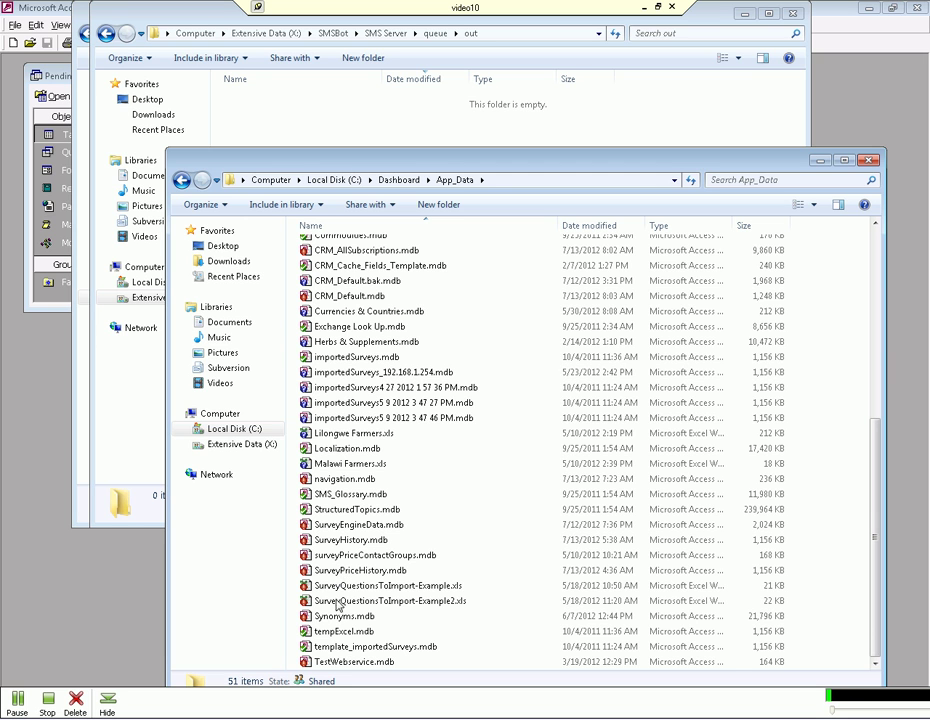
double_click(355, 530)
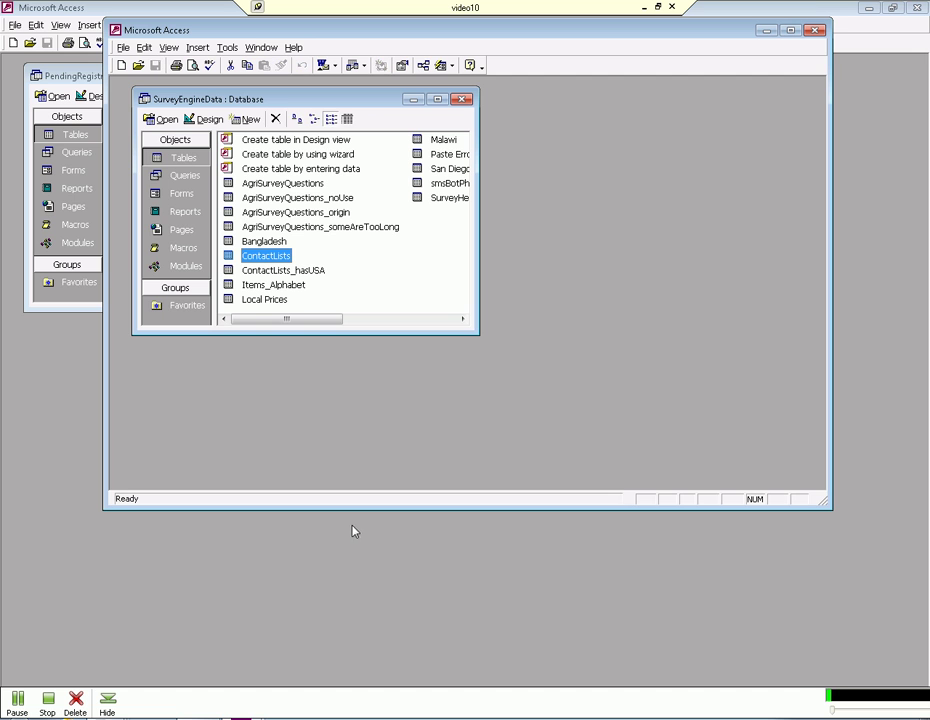
double_click(274, 256)
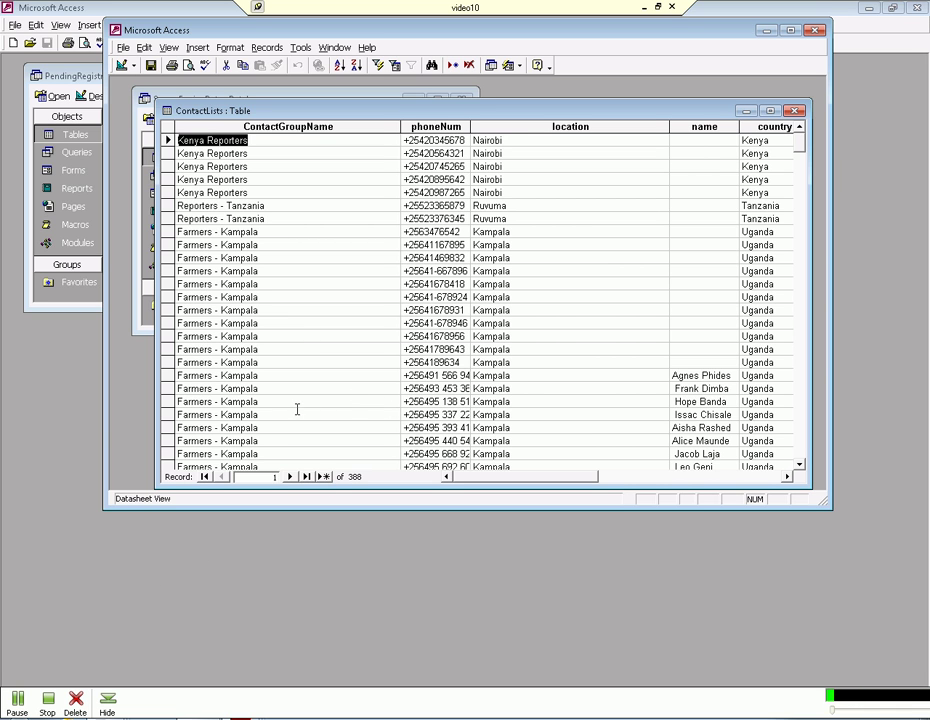
Start a new contact record with the group name demo in the ContactLists table, and delete that record
left_click(323, 476)
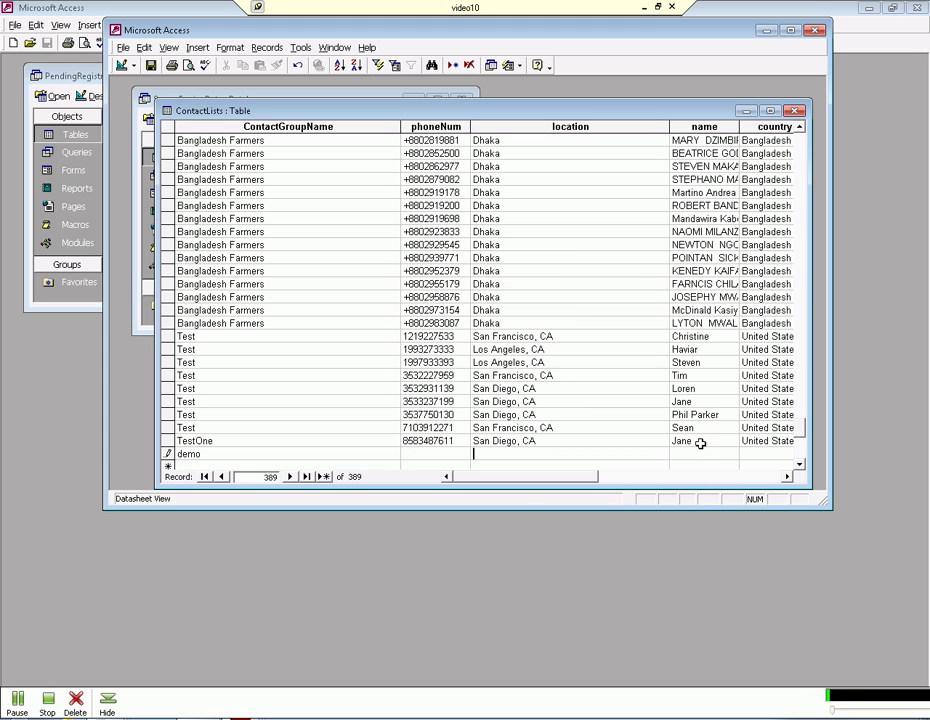
left_click(168, 453)
key("Delete")
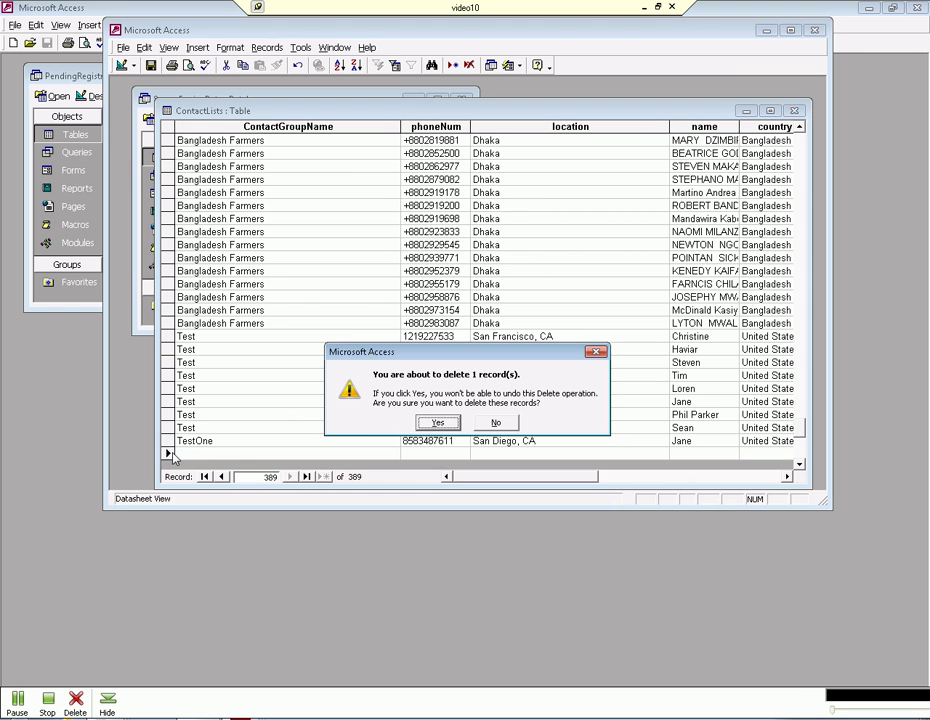
left_click(437, 422)
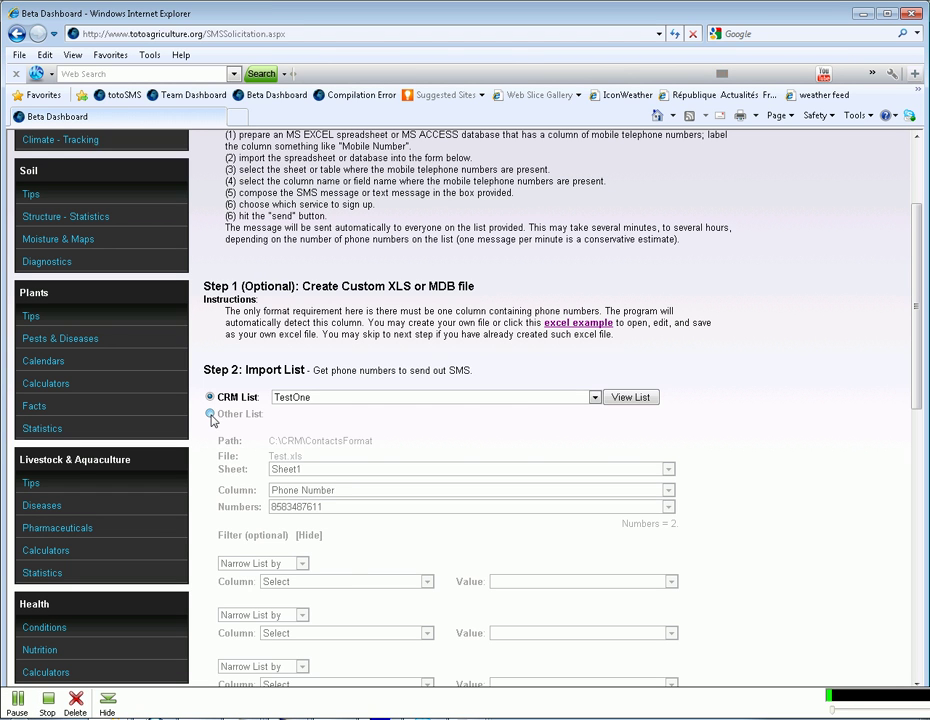
On the dashboard, switch the phone number source back to Other List, with its filters hidden and the optional profile questions shown
left_click(210, 413)
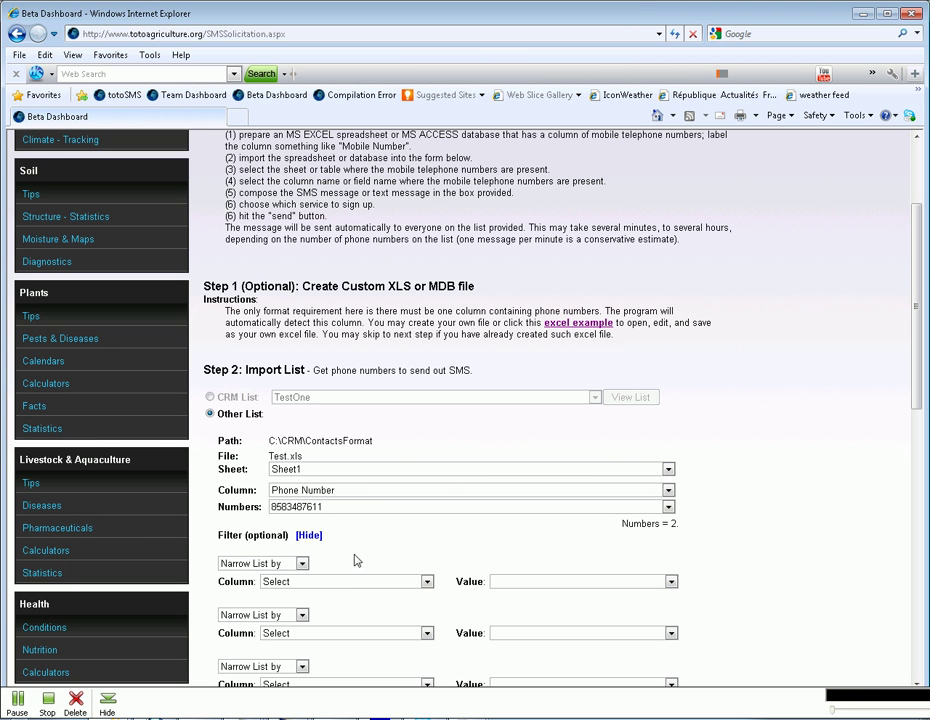
left_click(310, 535)
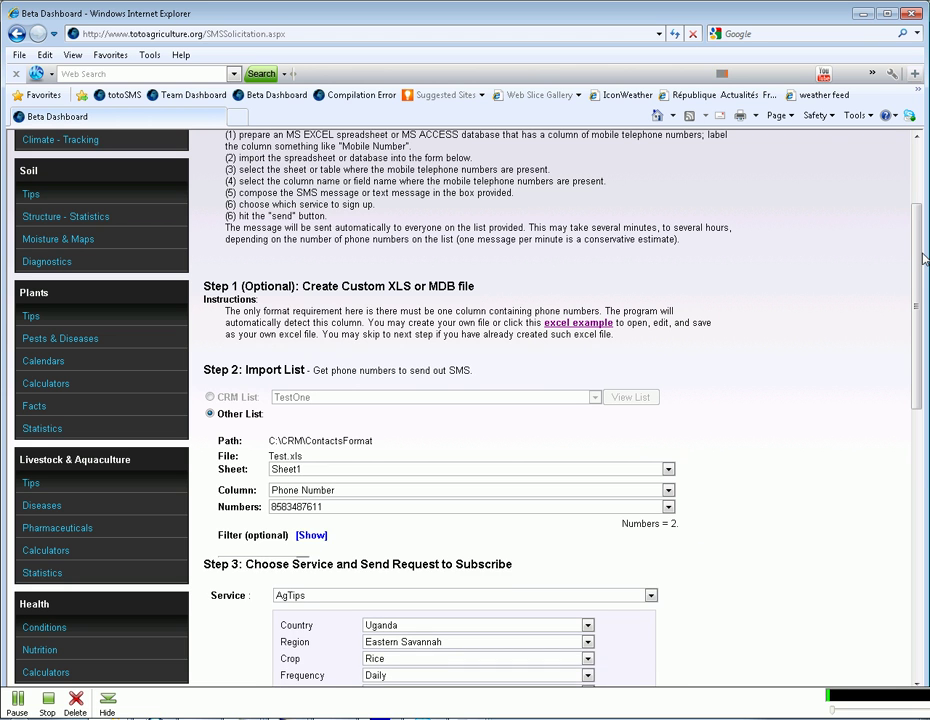
left_click_drag(917, 250, 910, 440)
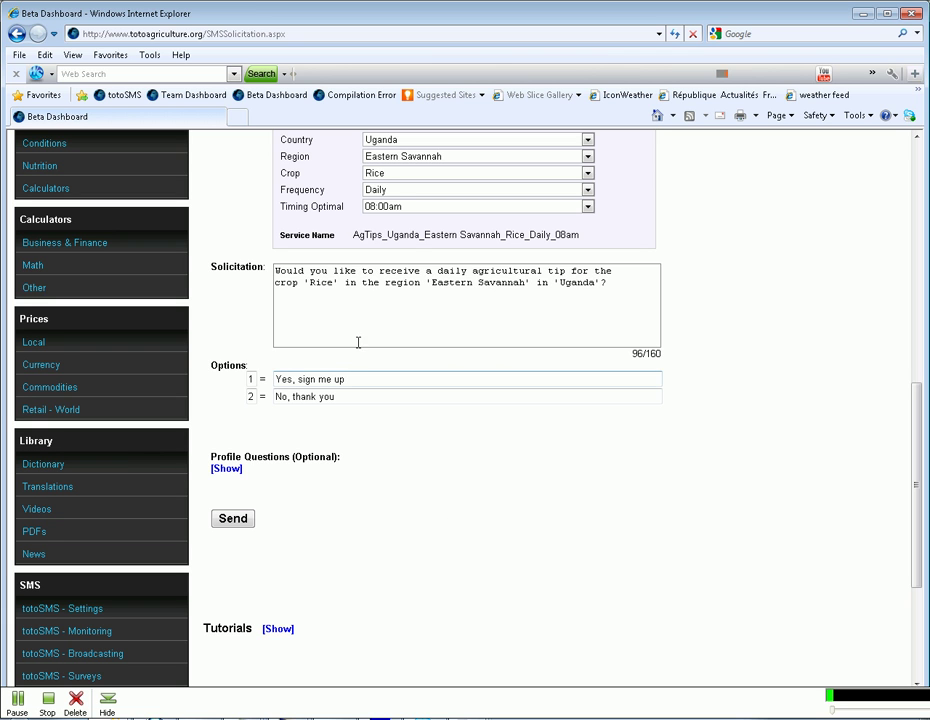
left_click(227, 470)
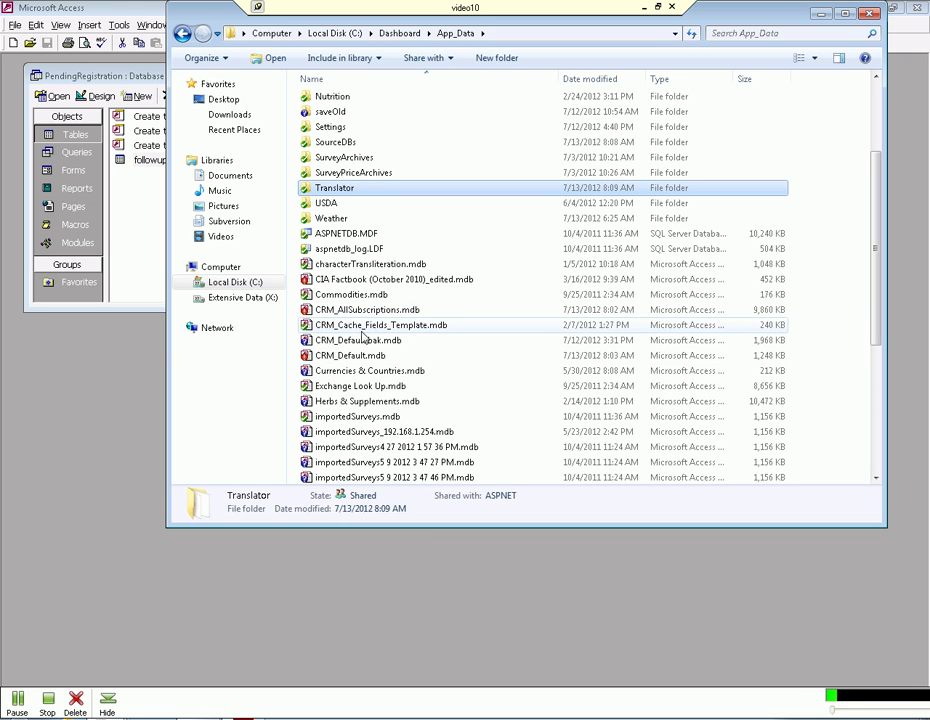
Open CRM_Default.mdb on the server and examine its template_fields and profiles tables
double_click(347, 357)
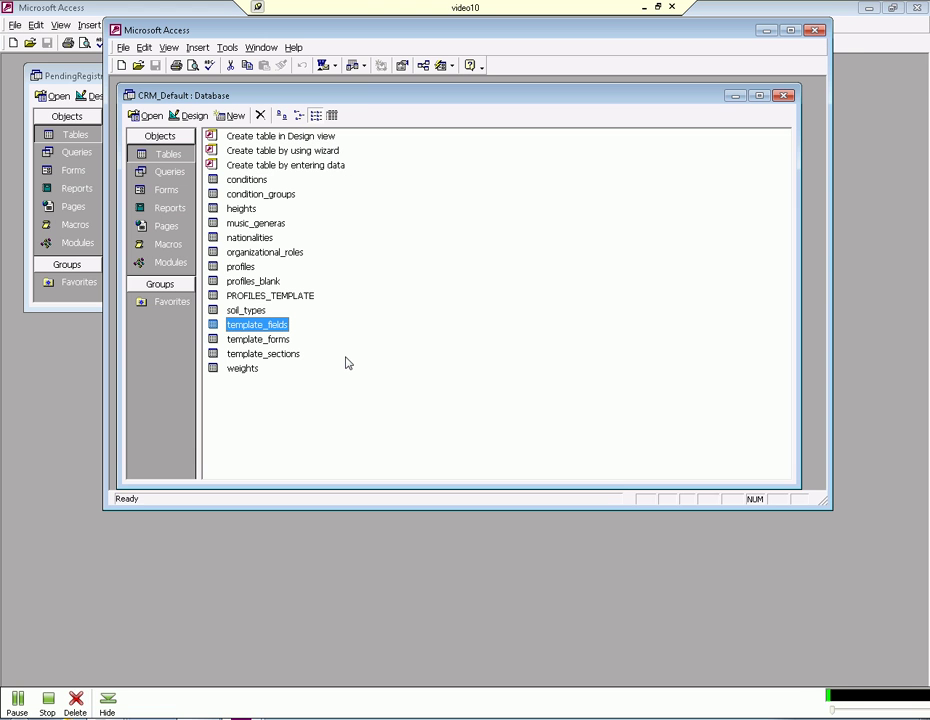
double_click(257, 325)
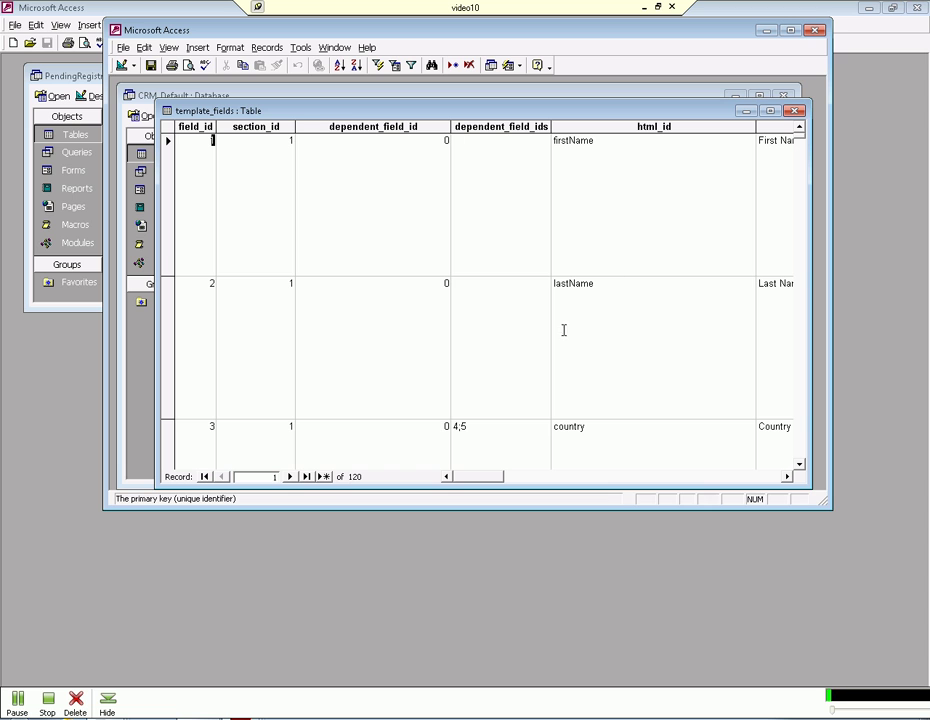
left_click(796, 110)
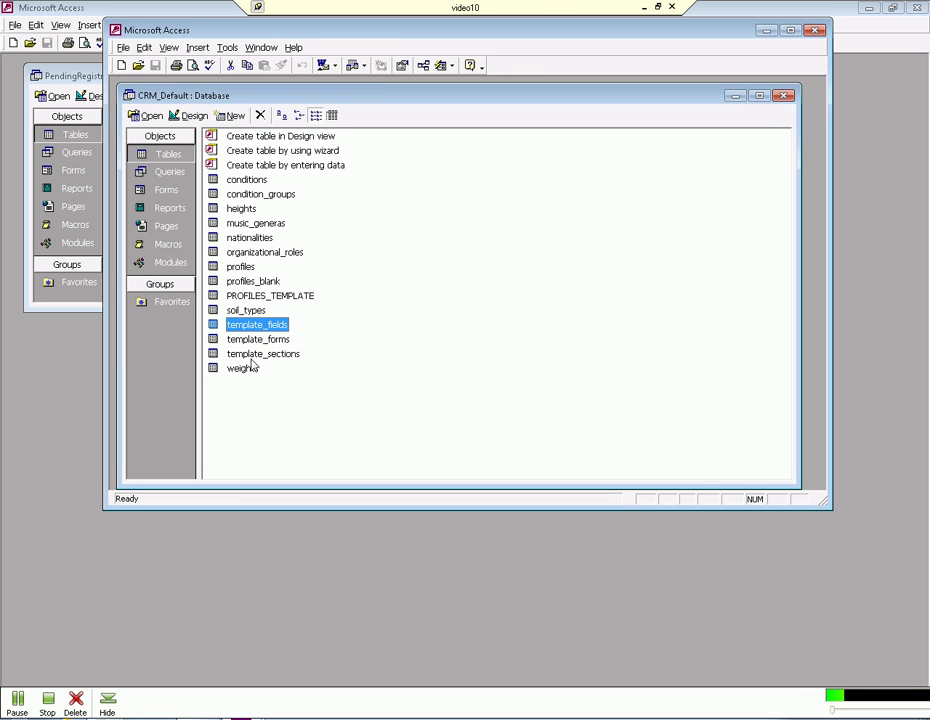
double_click(245, 267)
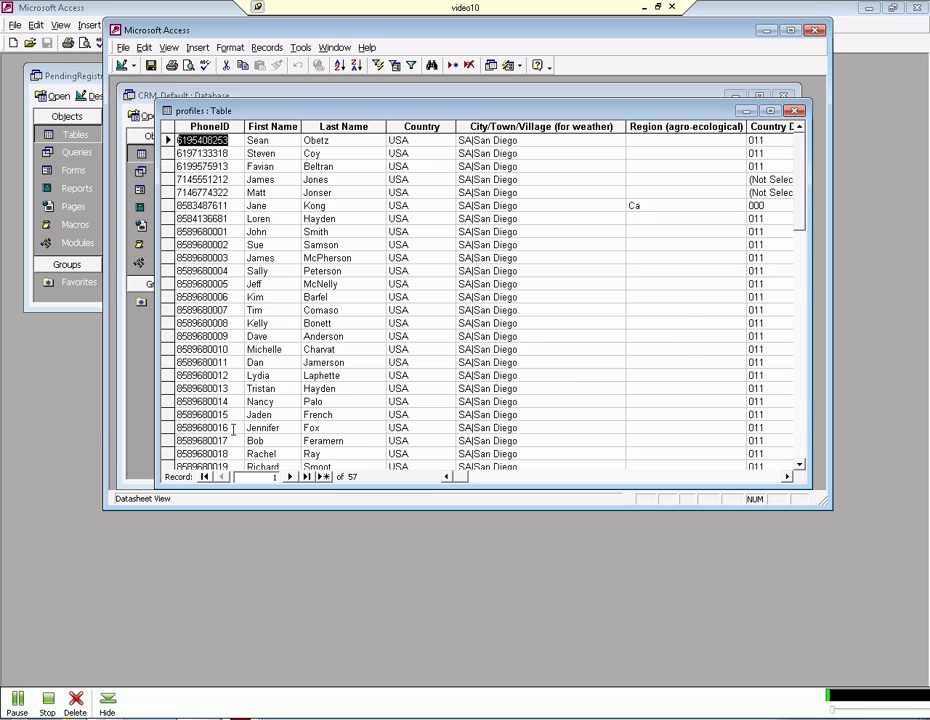
Examine the PhoneID entries in the profiles table of the CRM_Default database
left_click_drag(229, 427, 212, 427)
left_click(176, 427)
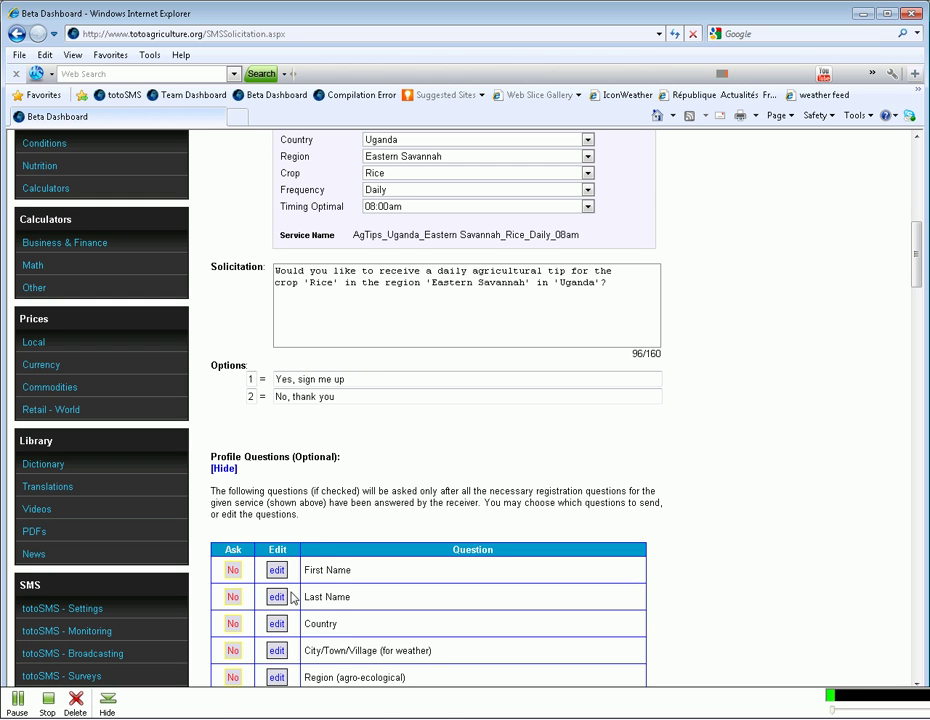
On the dashboard, enable asking the First Name and Last Name profile questions, collapse the question list, and send the solicitation
left_click(234, 571)
left_click(233, 597)
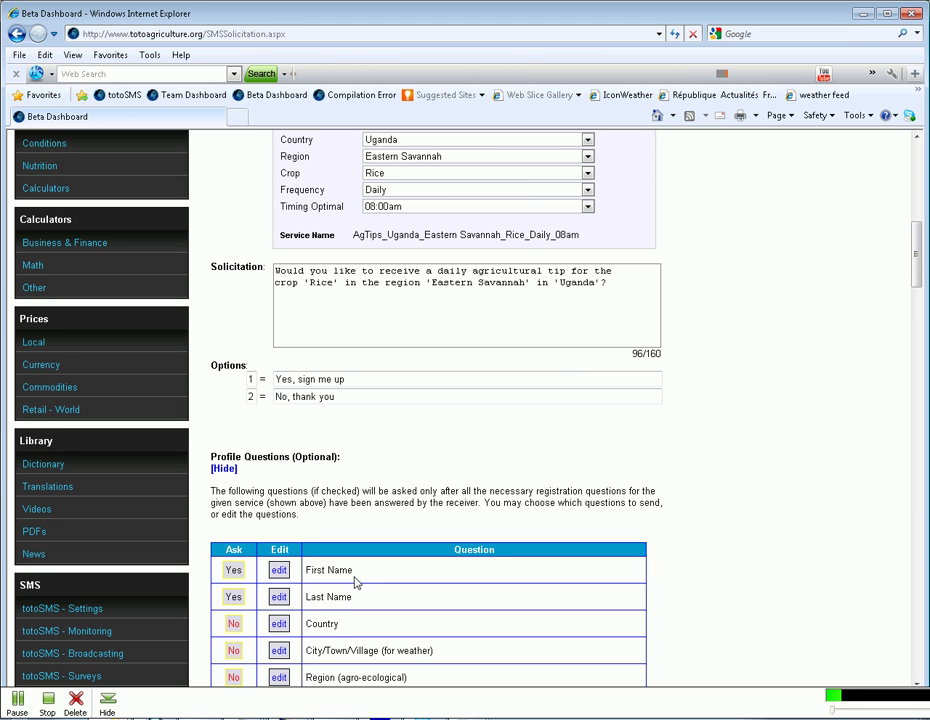
left_click(225, 468)
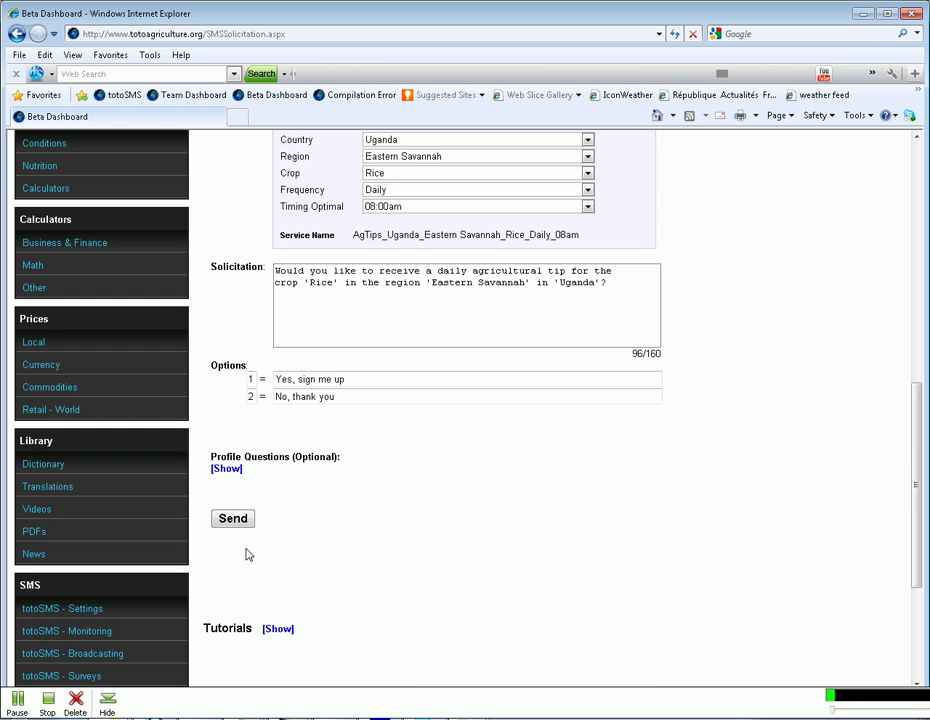
left_click(236, 520)
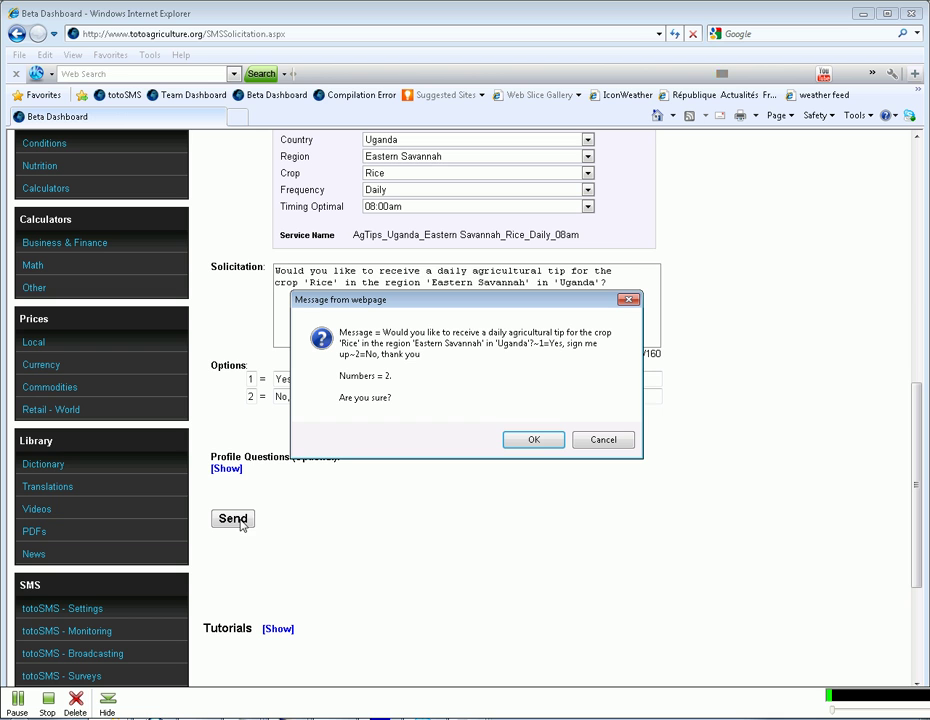
left_click(535, 441)
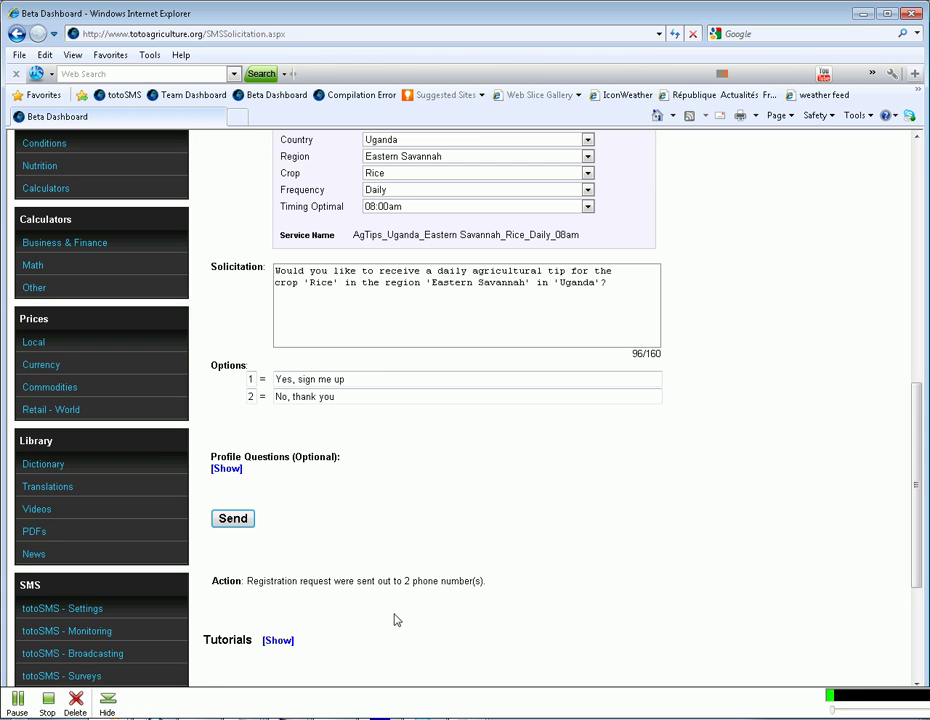
On the server, open the first queued text file in the SMS Server's queue\out folder and examine its phone number and message
left_click(27, 711)
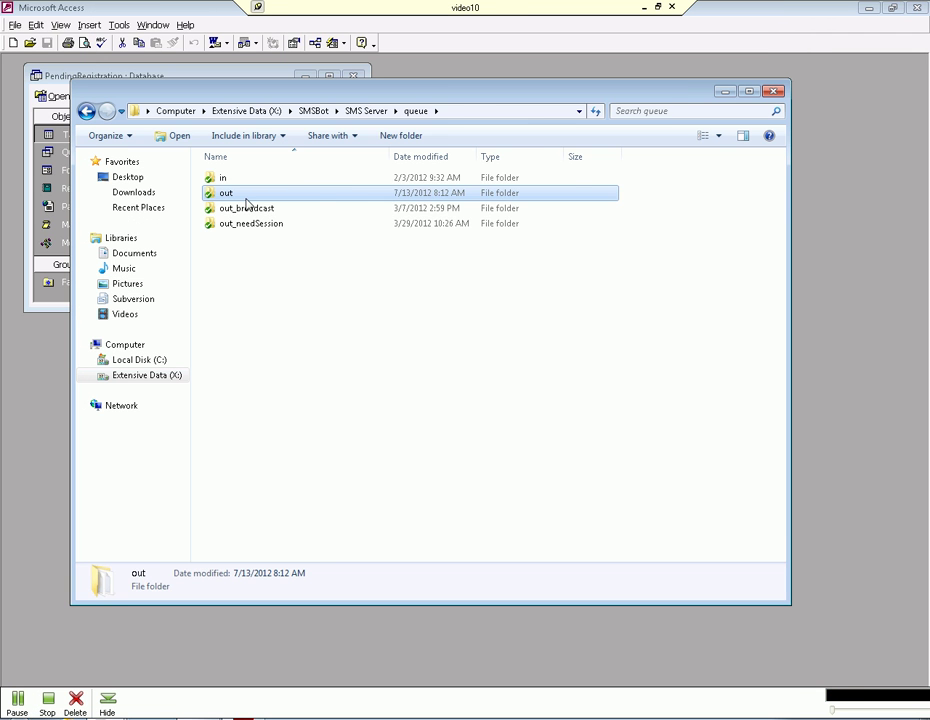
double_click(246, 197)
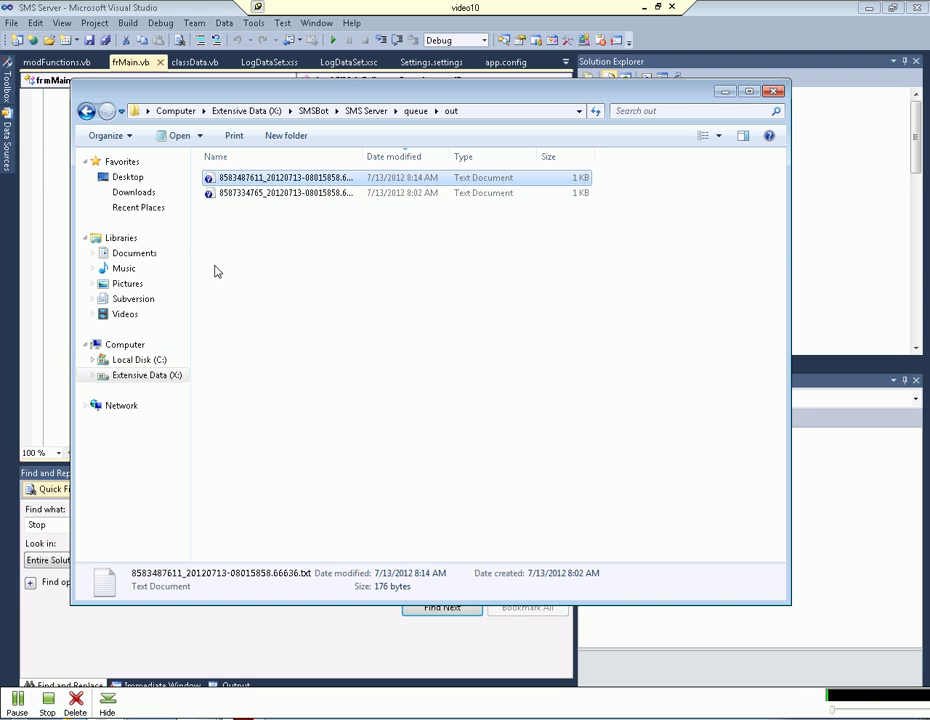
double_click(280, 179)
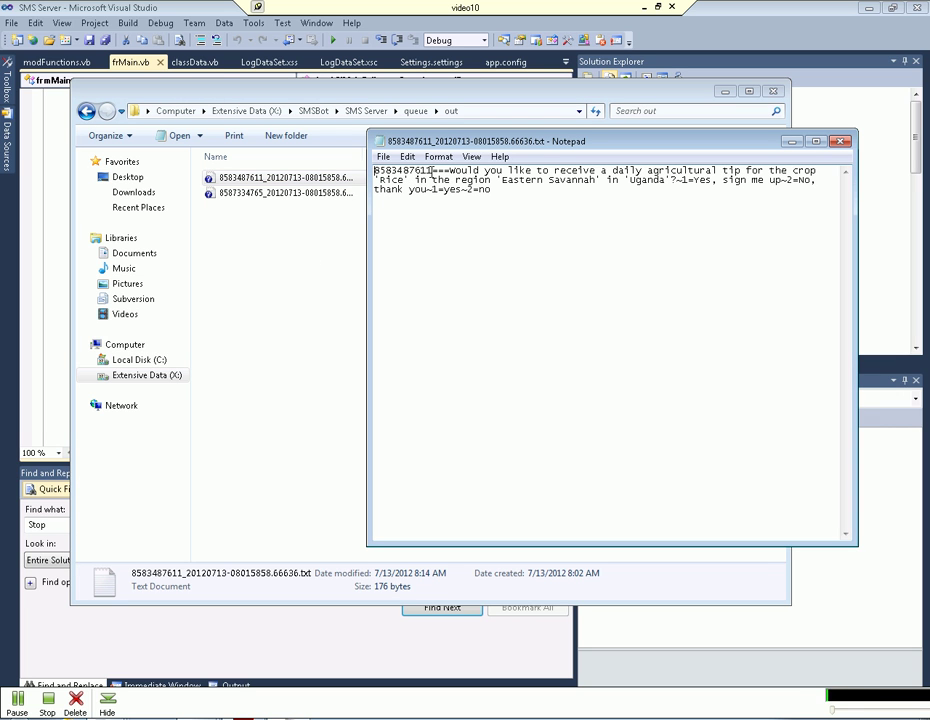
double_click(431, 171)
left_click(485, 172)
left_click_drag(451, 171, 493, 191)
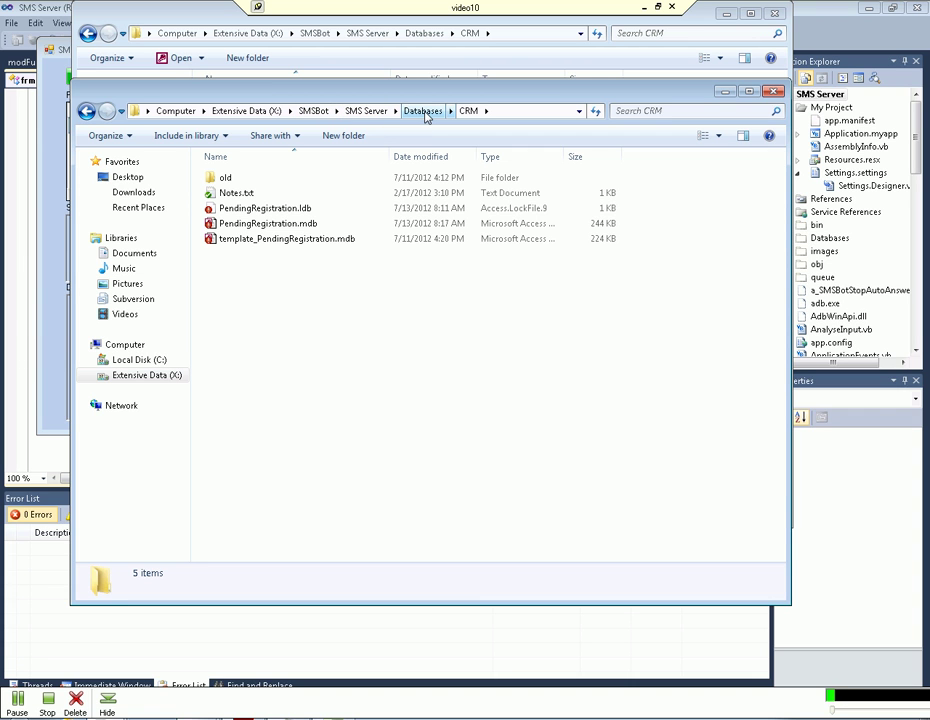
Open PendingRegistration.mdb from the server's CRM folder and examine the columns of its followupMainQuestions table
double_click(240, 226)
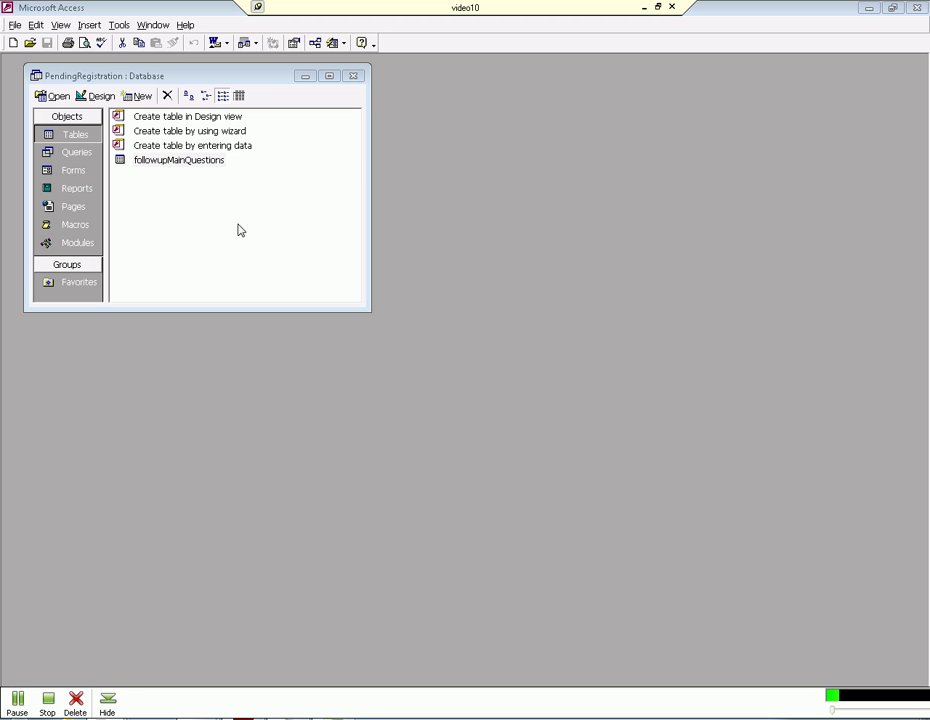
double_click(163, 161)
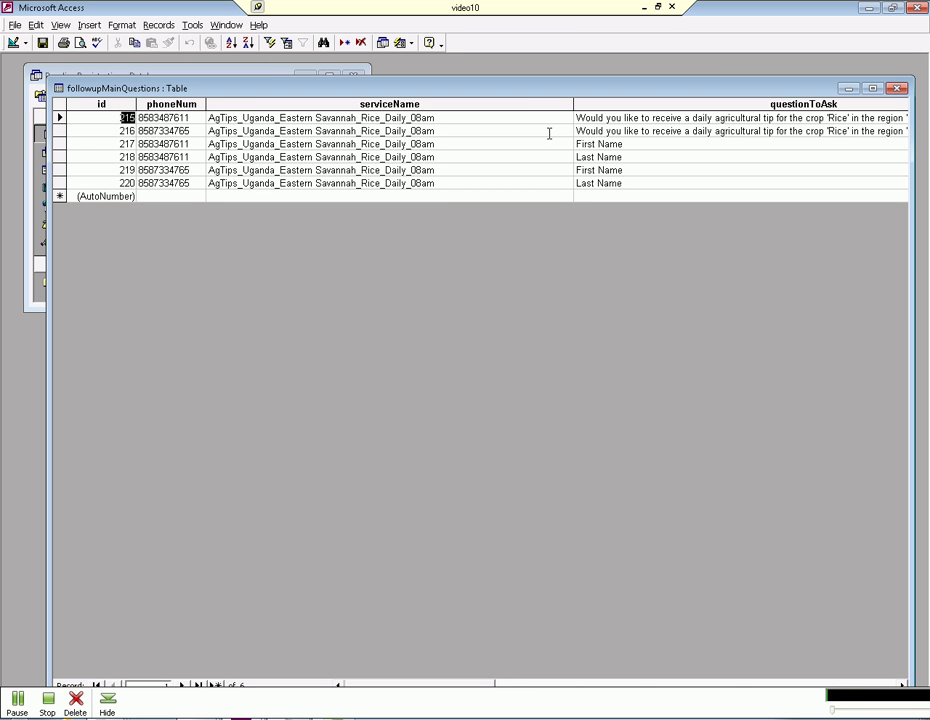
left_click_drag(609, 120, 637, 119)
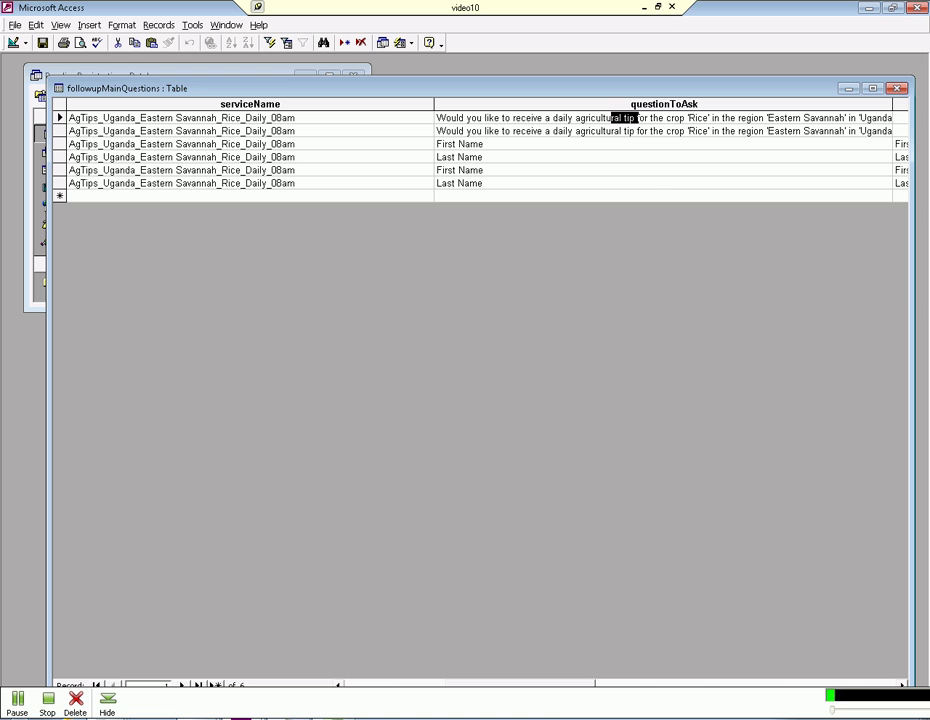
left_click_drag(646, 90, 637, 73)
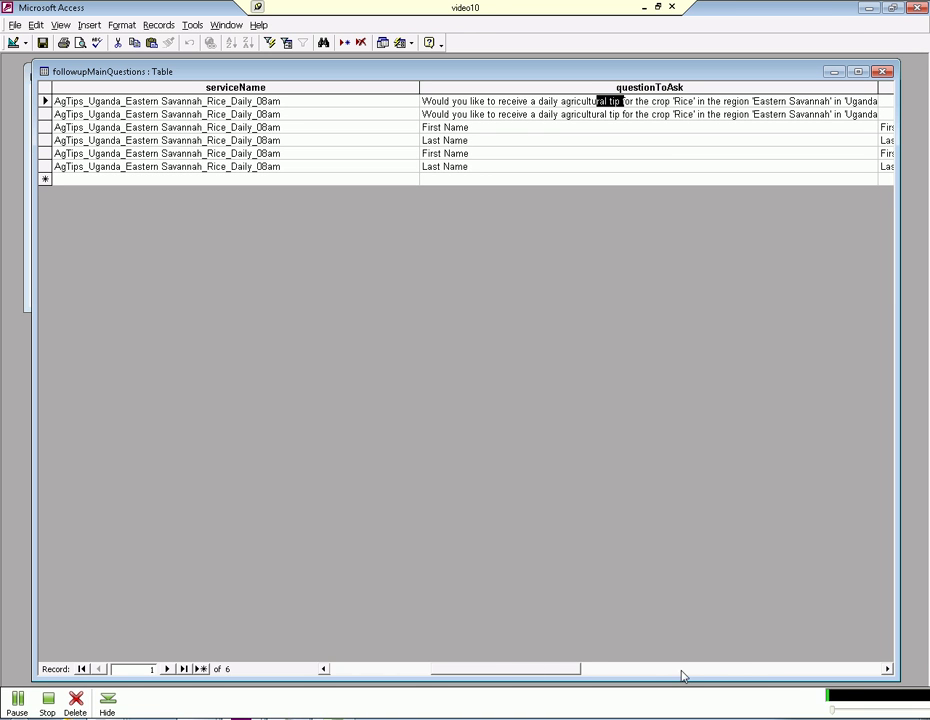
left_click(731, 669)
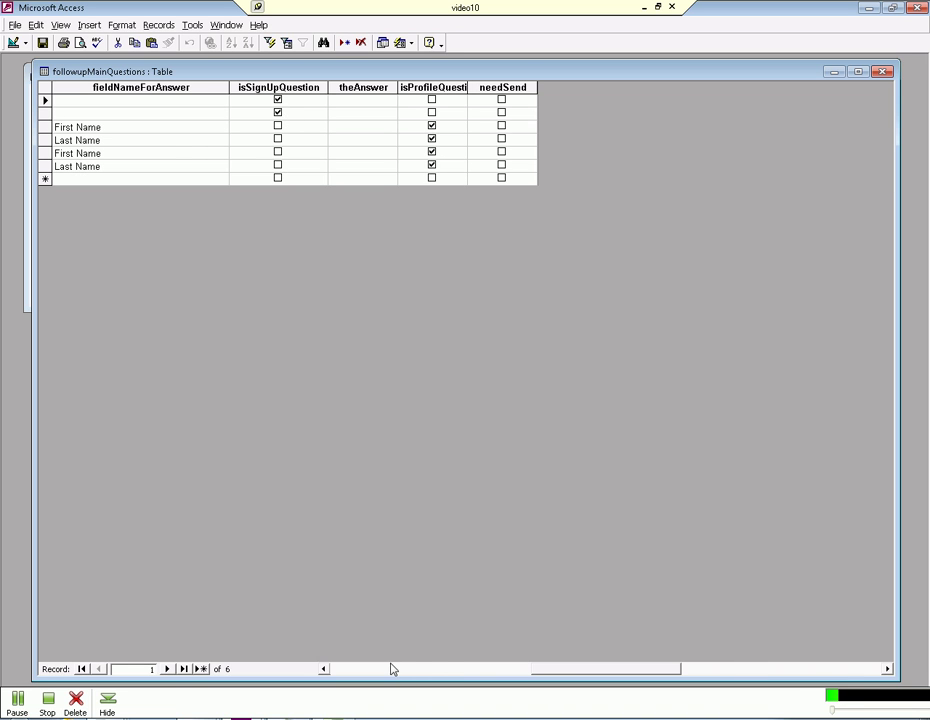
left_click(359, 669)
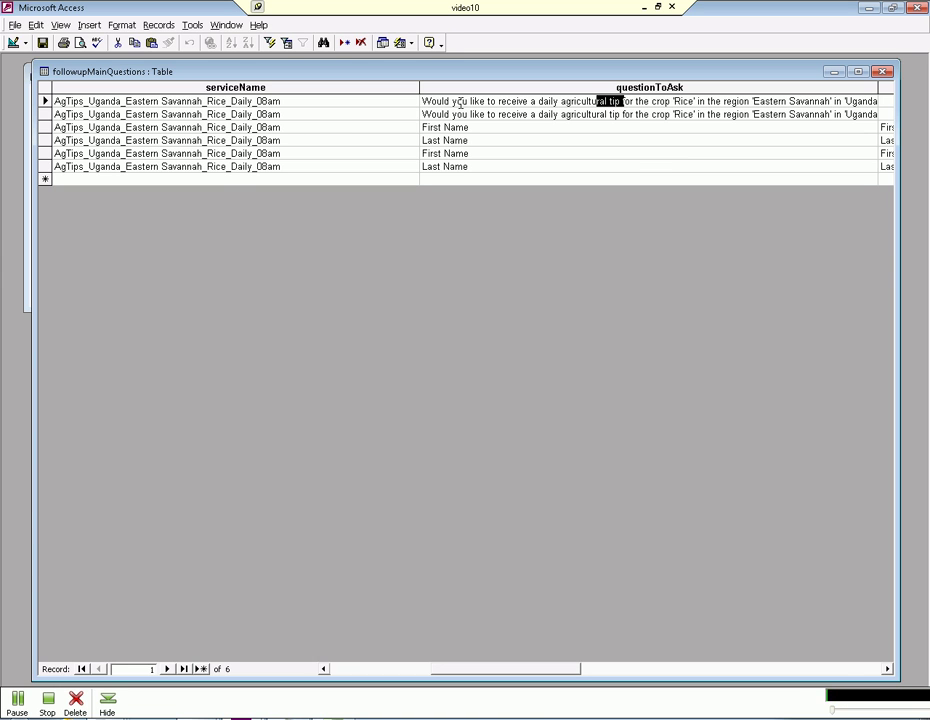
In followupMainQuestions, compare the sign-up question record with the First Name and Last Name records for each phone number
left_click(45, 101)
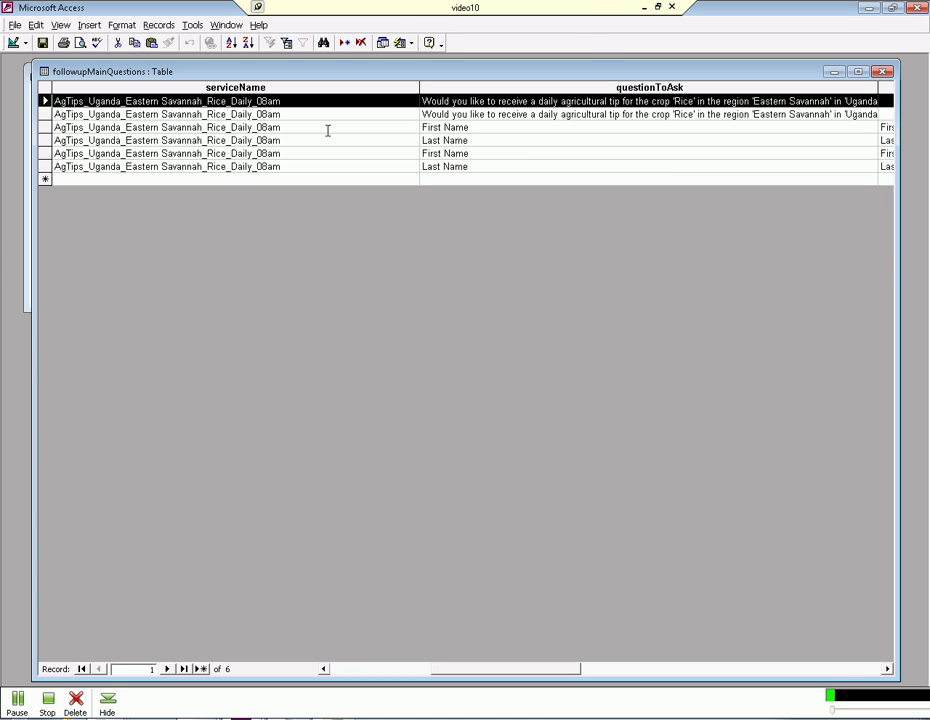
left_click(351, 668)
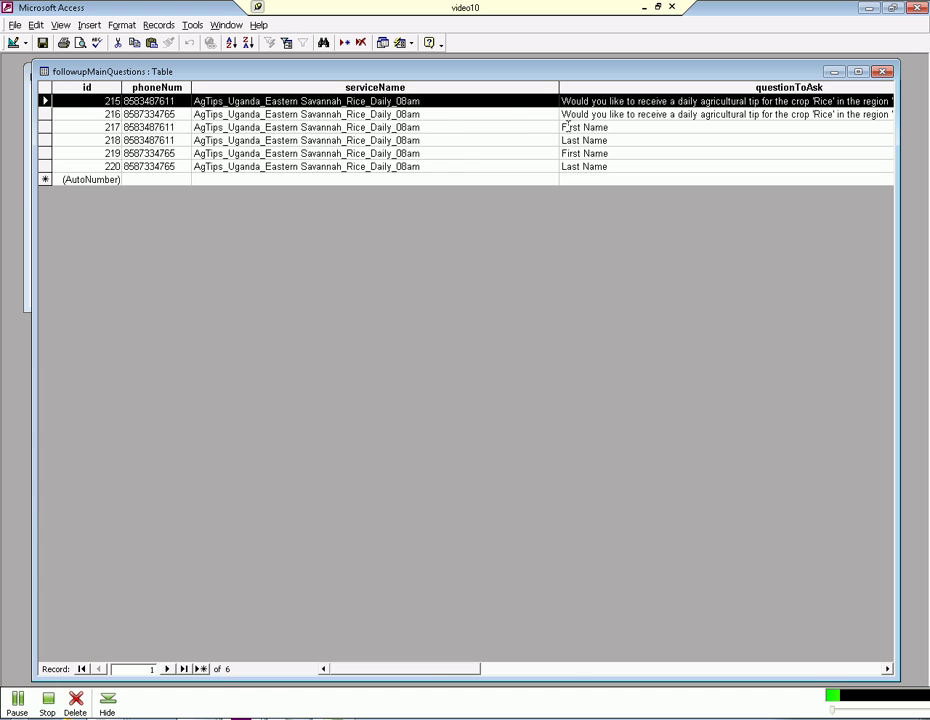
left_click_drag(612, 127, 343, 149)
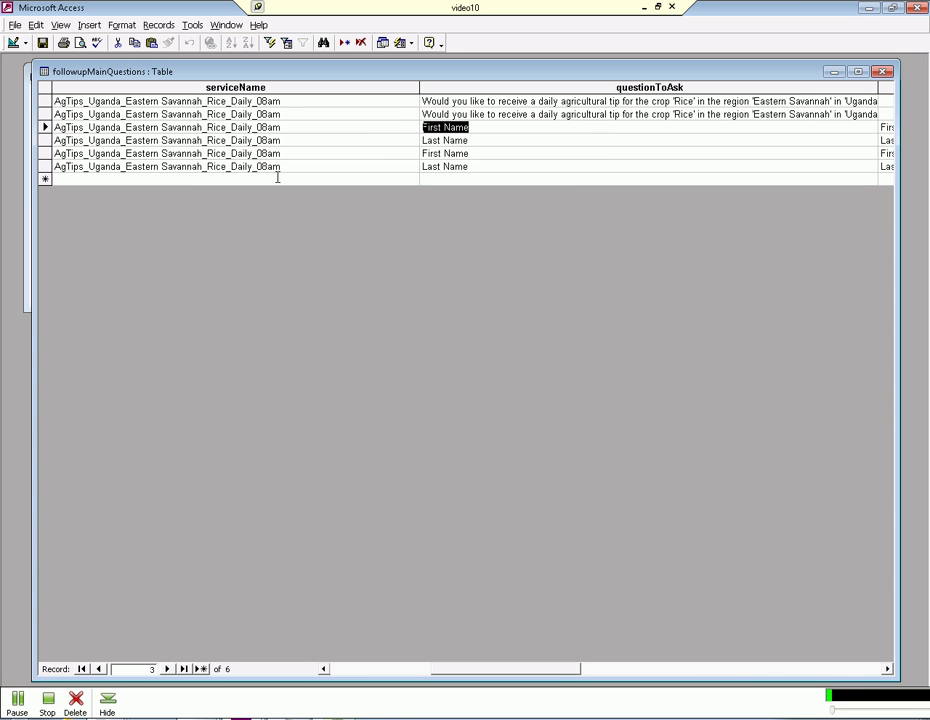
left_click_drag(469, 668, 318, 668)
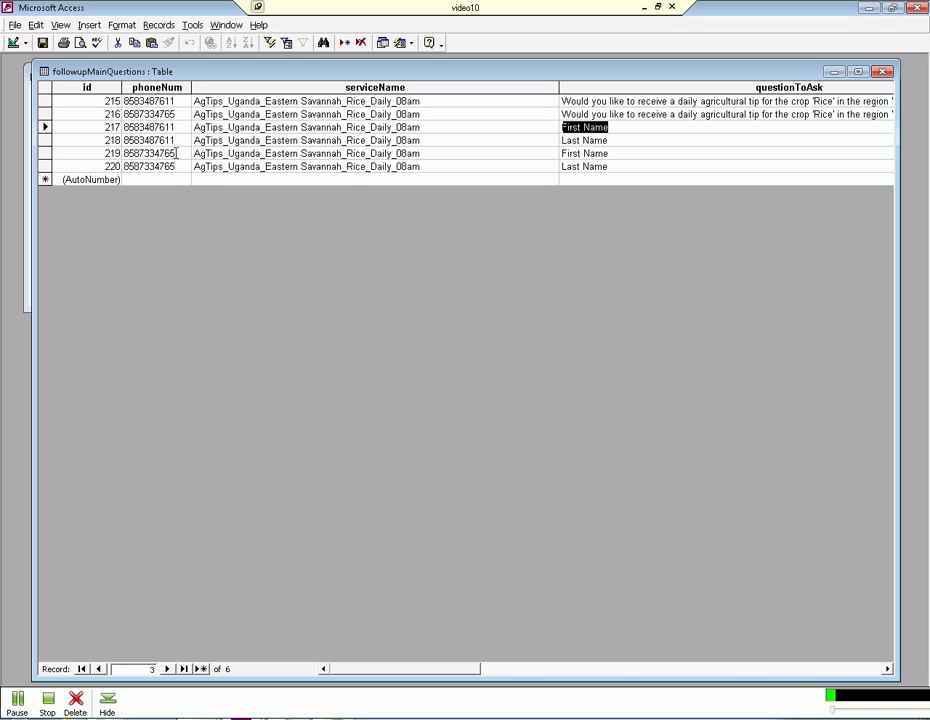
left_click_drag(173, 153, 124, 153)
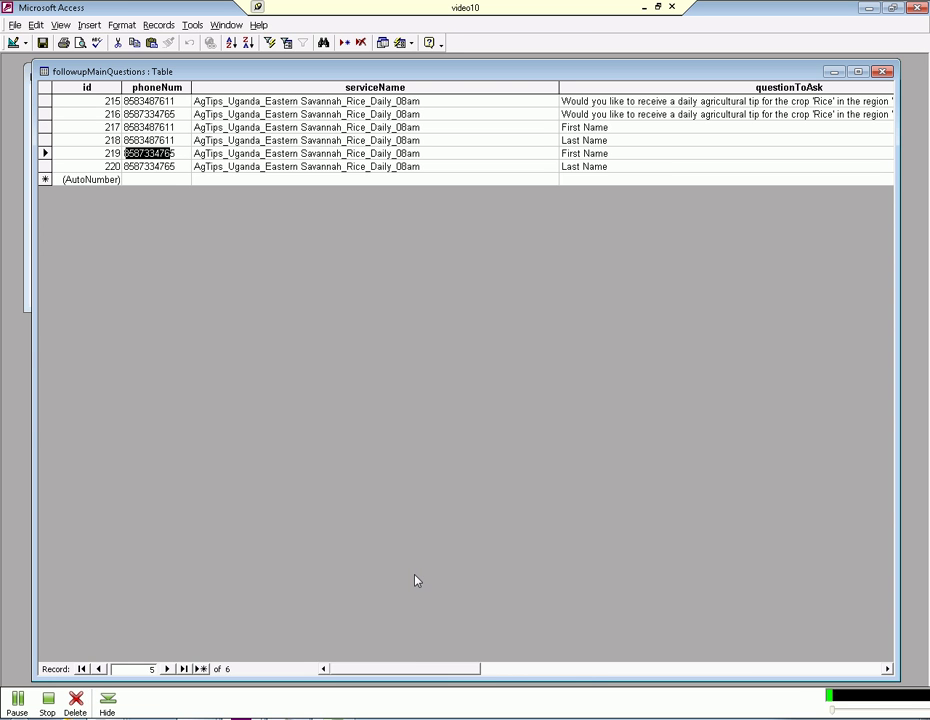
Open CRM_AllSubscriptions.mdb from the Dashboard's App_Data folder and examine its subscribers_services table
left_click(193, 716)
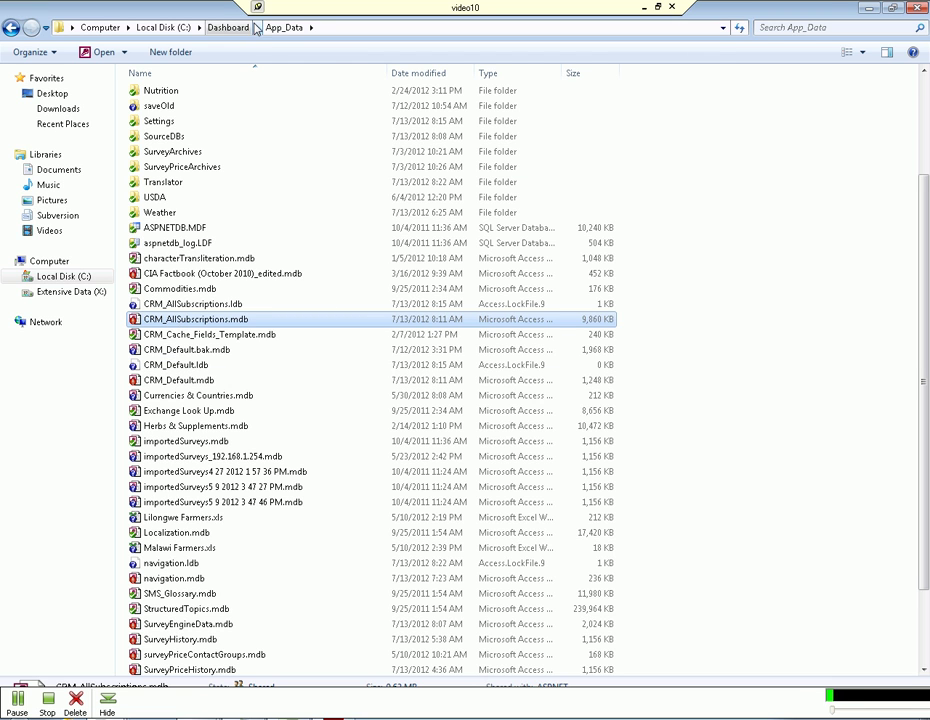
double_click(205, 321)
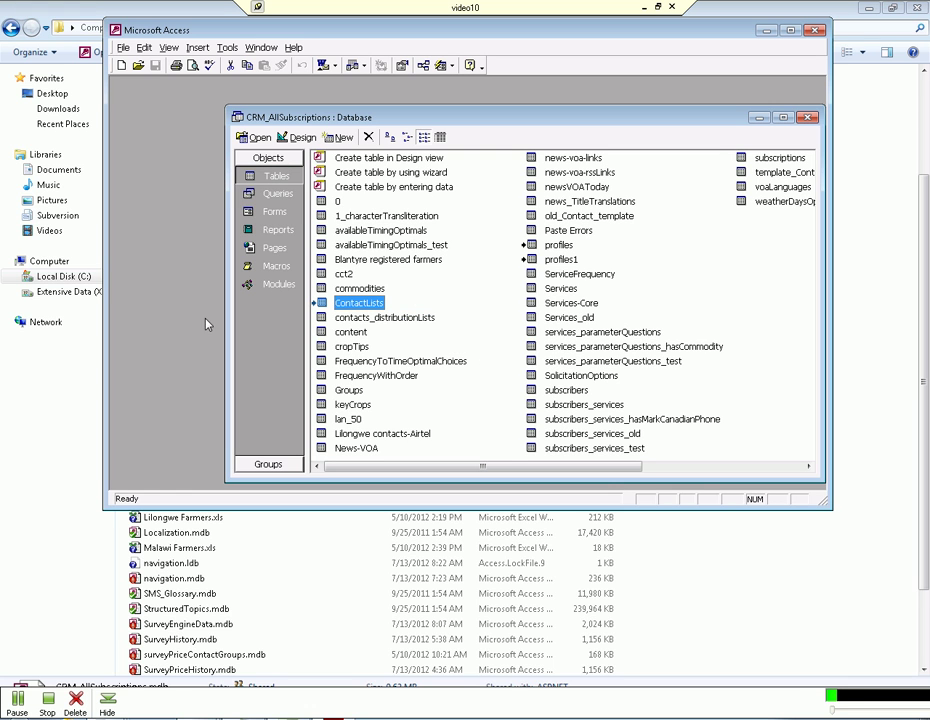
double_click(577, 406)
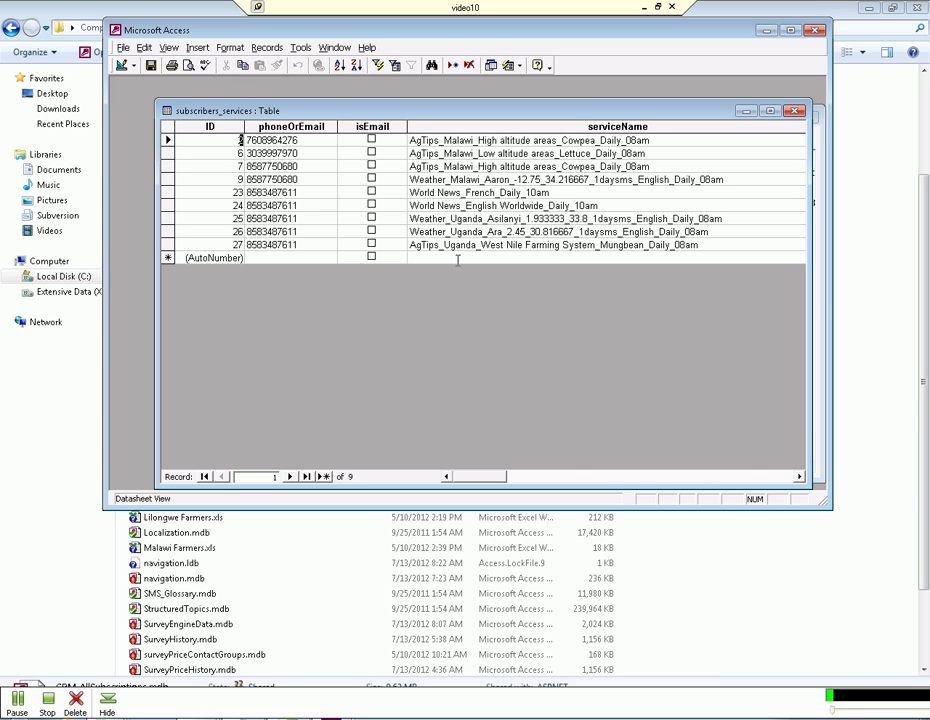
left_click(167, 258)
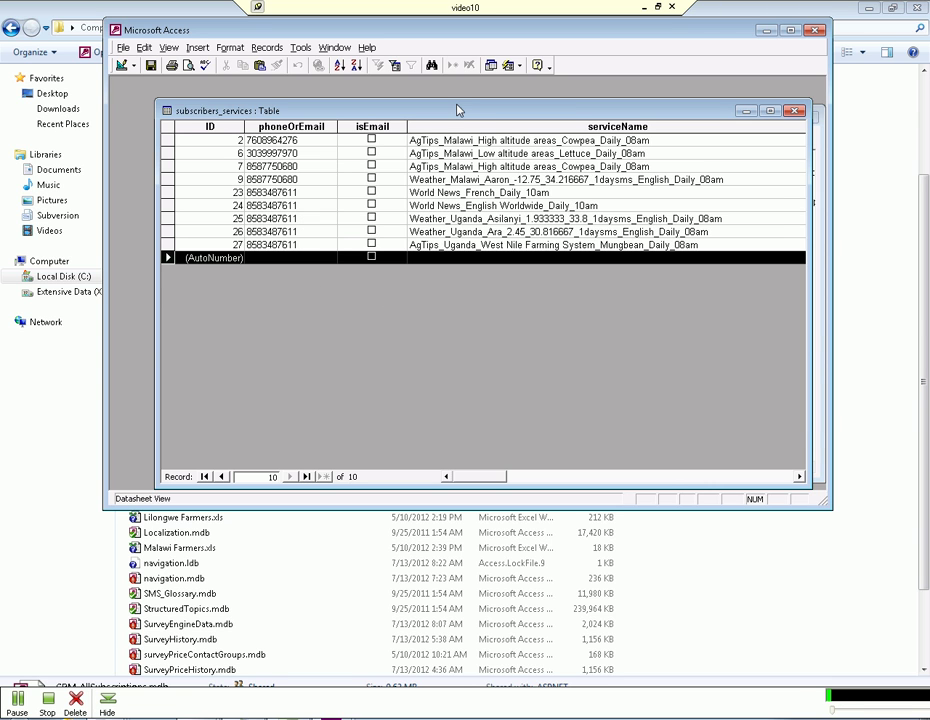
Return to the CRM_AllSubscriptions database's table list and examine the Services table
left_click_drag(457, 110, 457, 179)
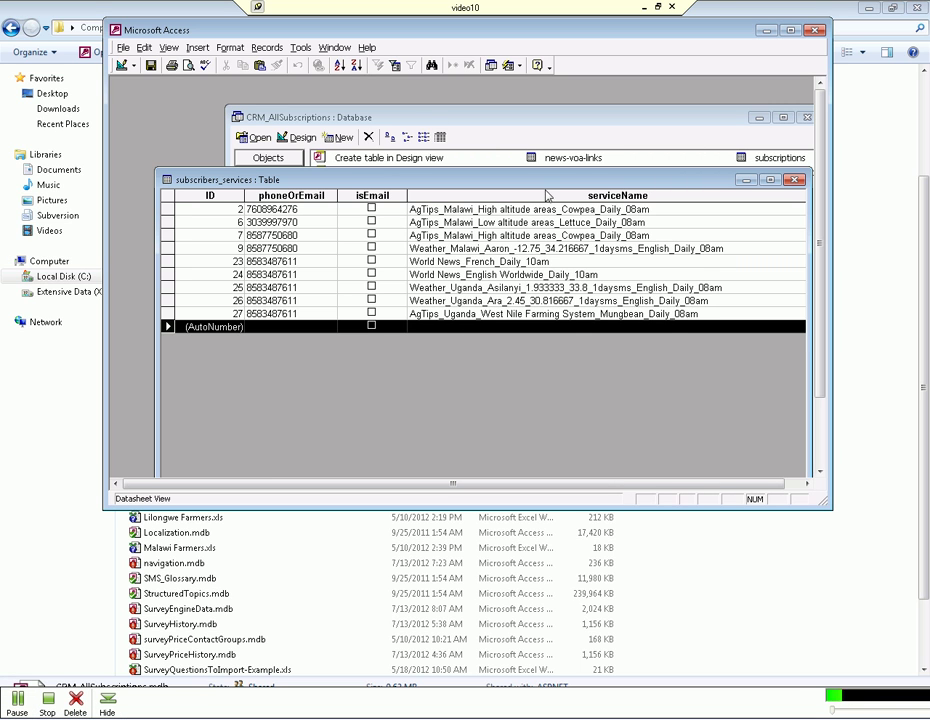
left_click(318, 117)
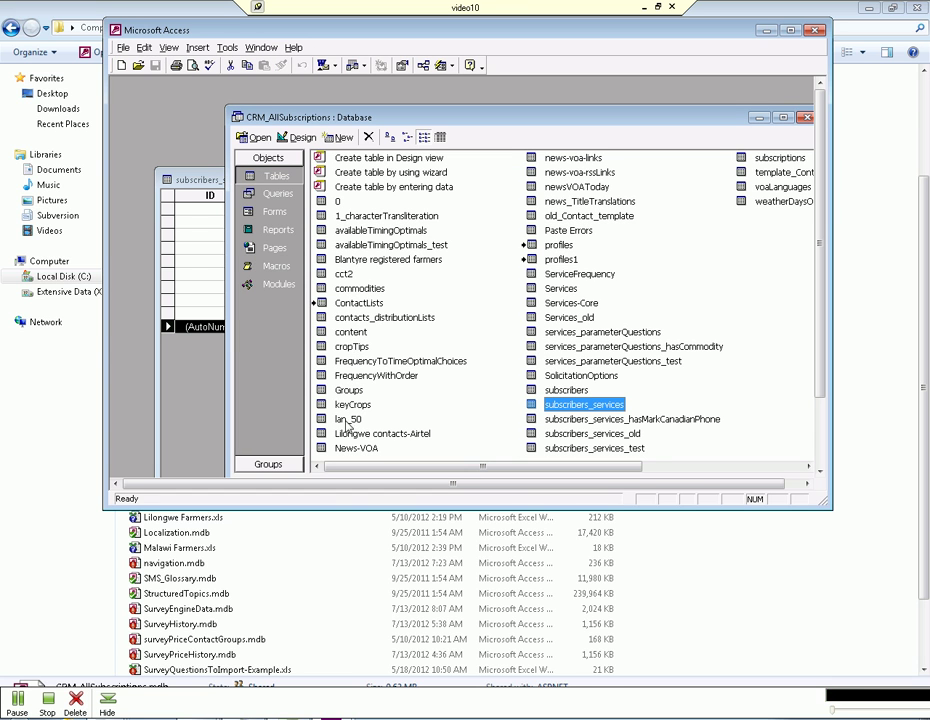
double_click(563, 289)
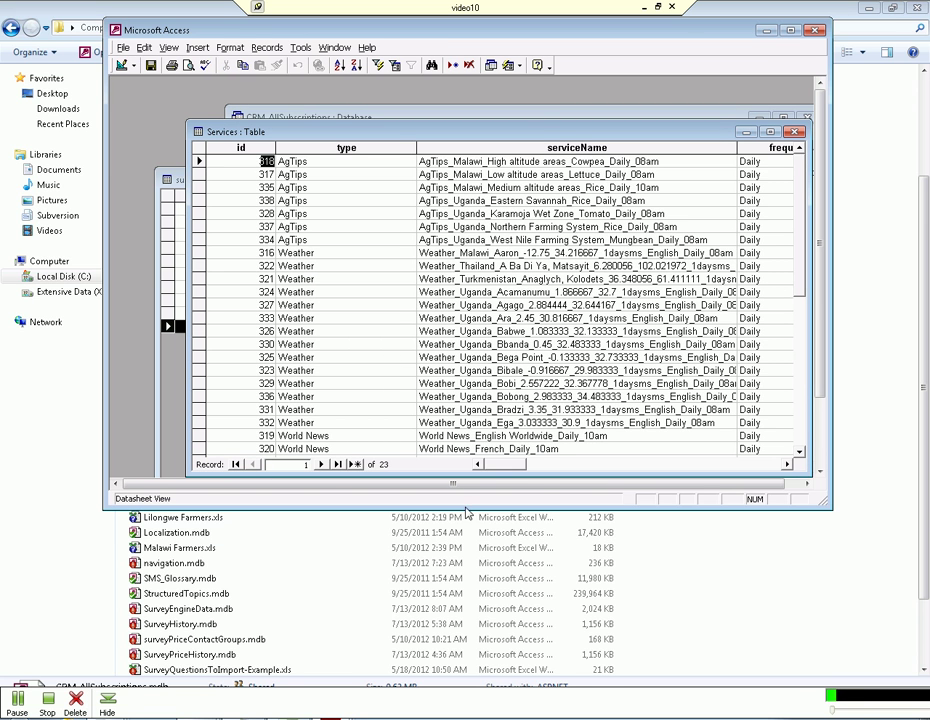
left_click_drag(522, 466, 493, 477)
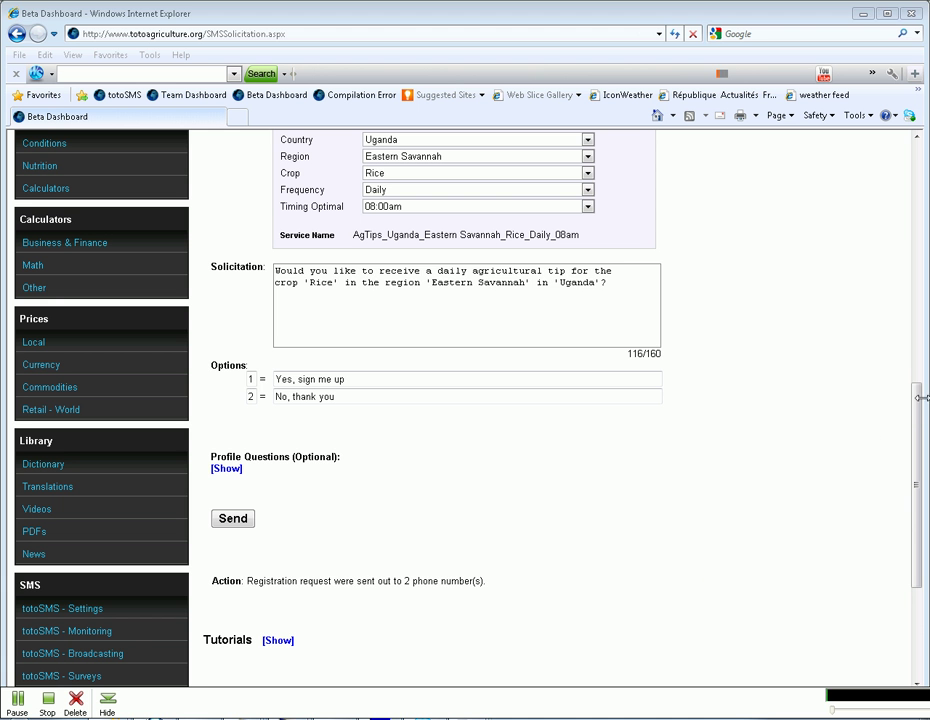
On the dashboard's totoSMS - Content page, expand Management & Timing and view the Add a Service form, closing it without adding anything
left_click_drag(918, 440, 918, 505)
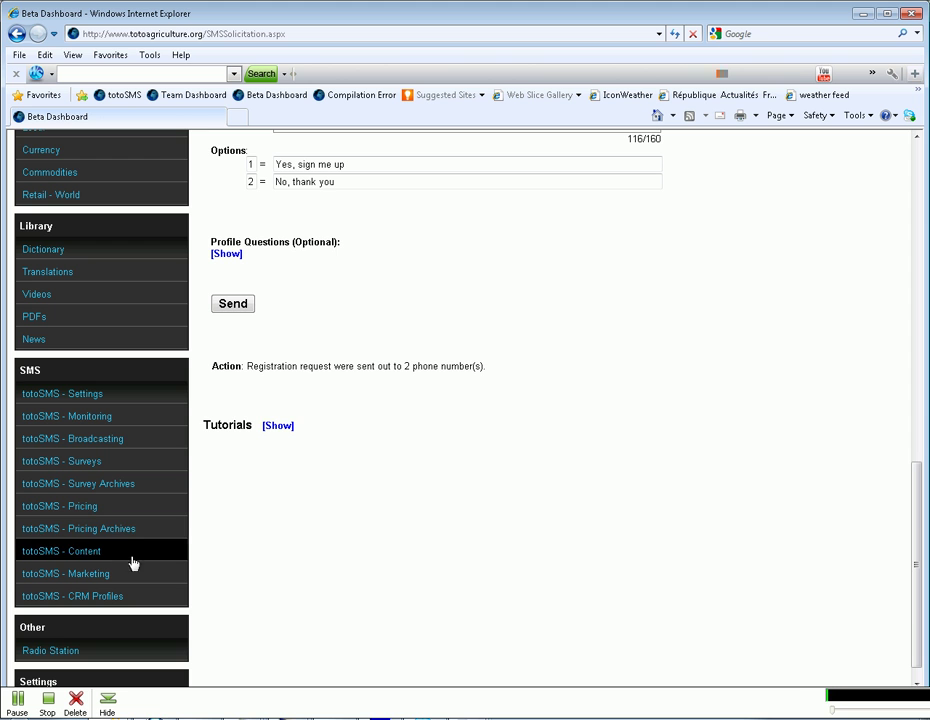
left_click(73, 551)
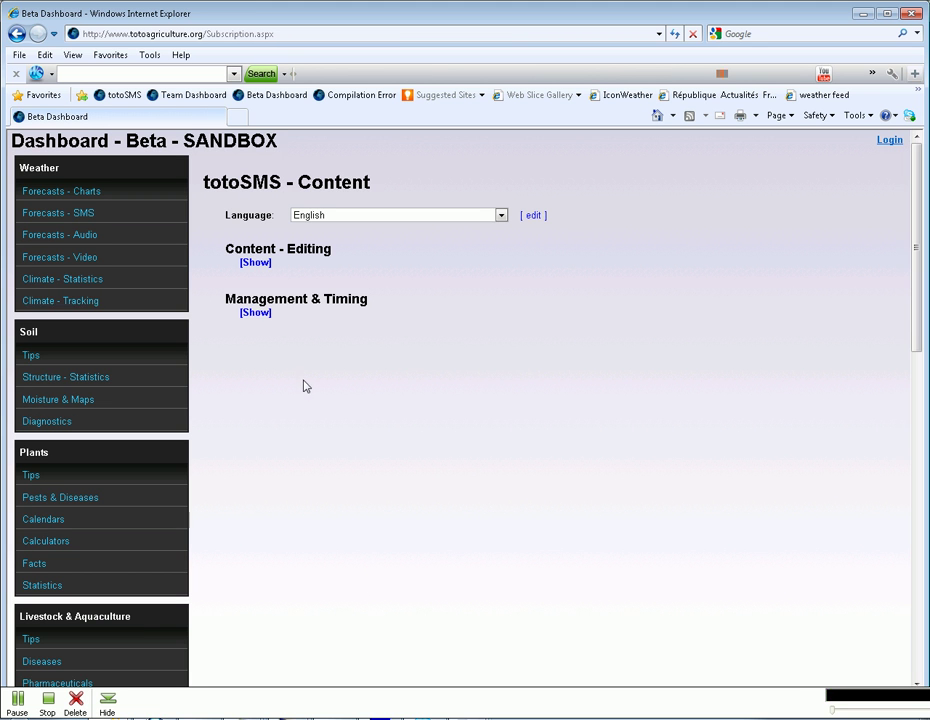
left_click(257, 314)
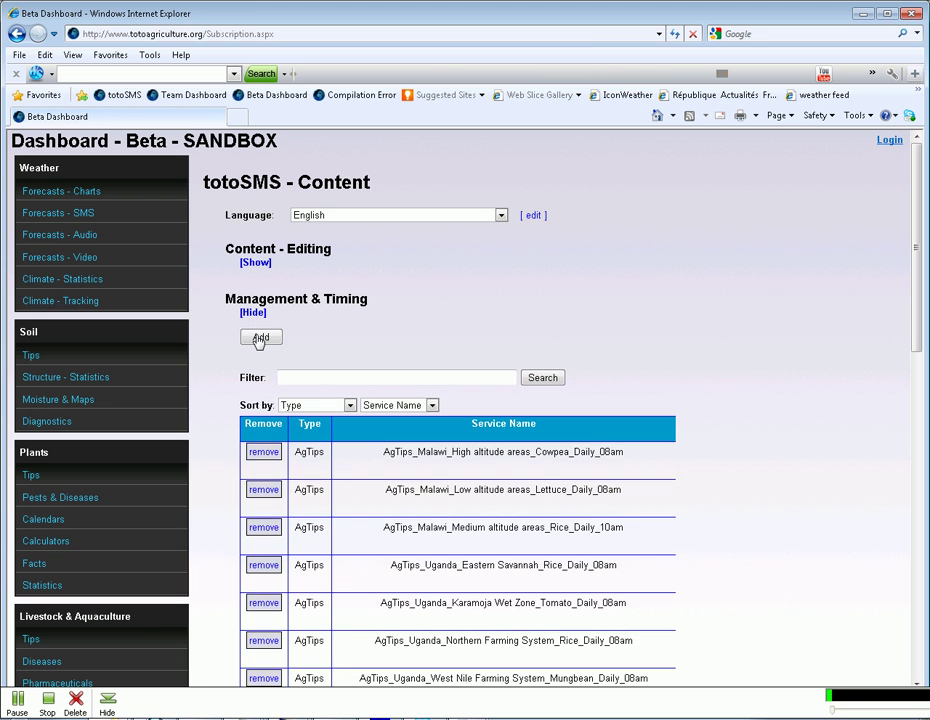
left_click(258, 339)
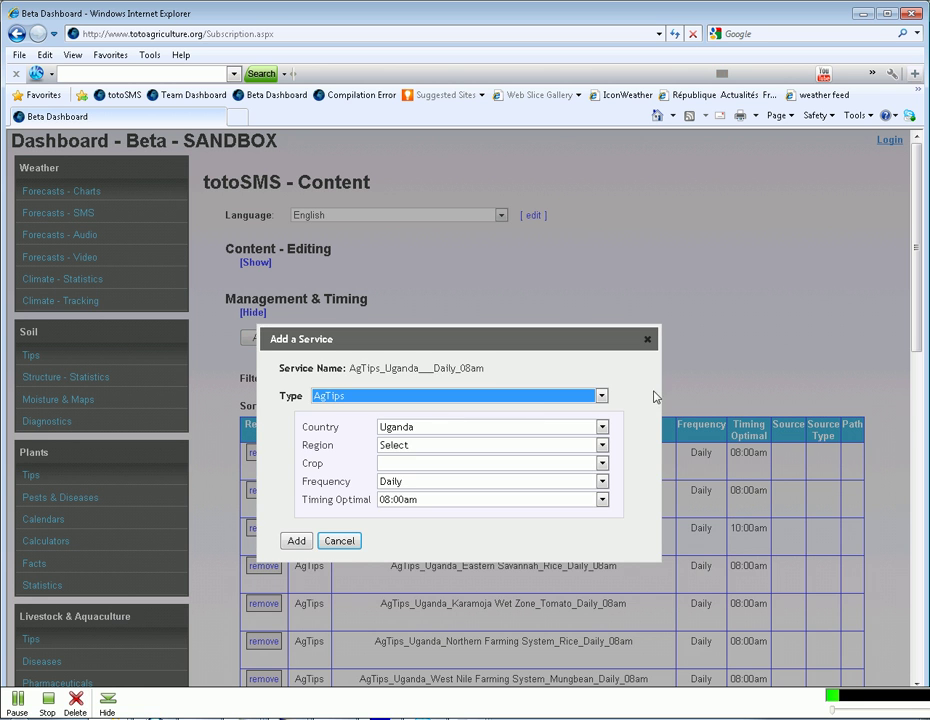
left_click(649, 344)
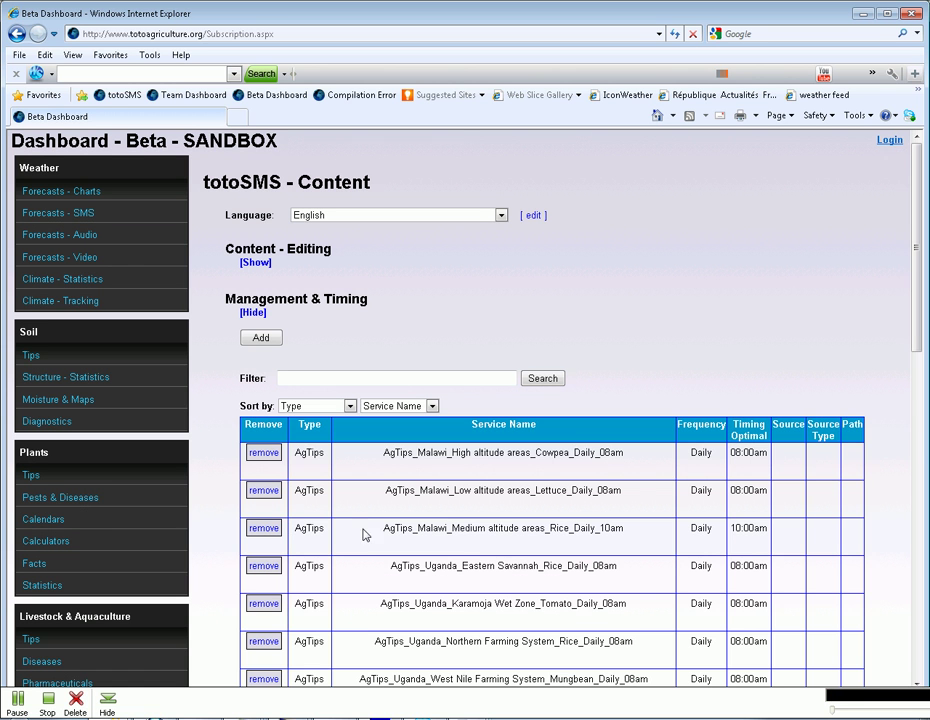
Go back to the totoSMS - Marketing page
left_click(50, 682)
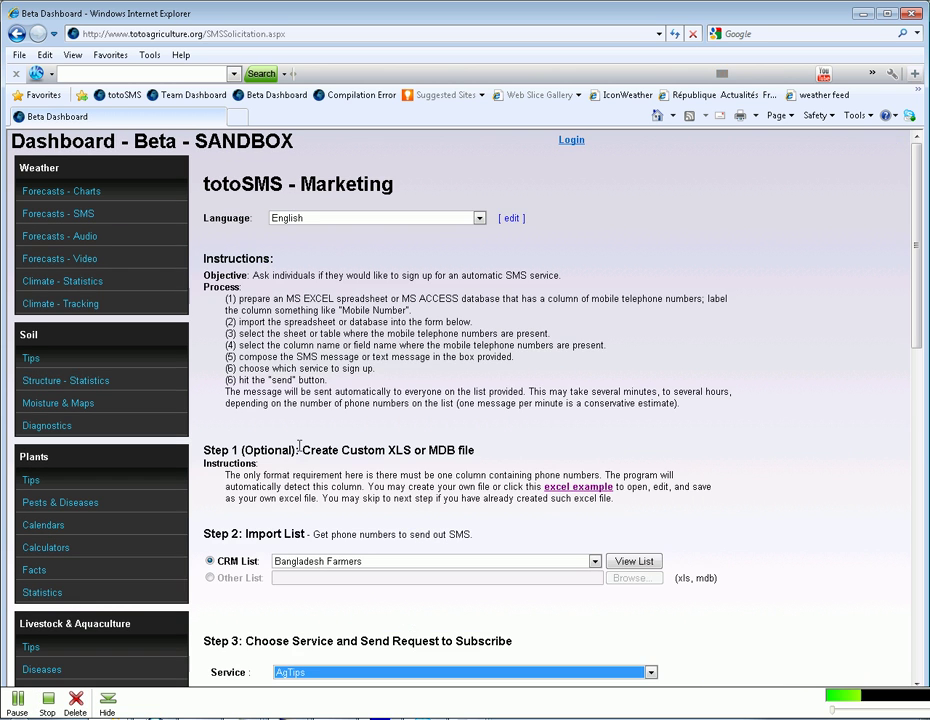